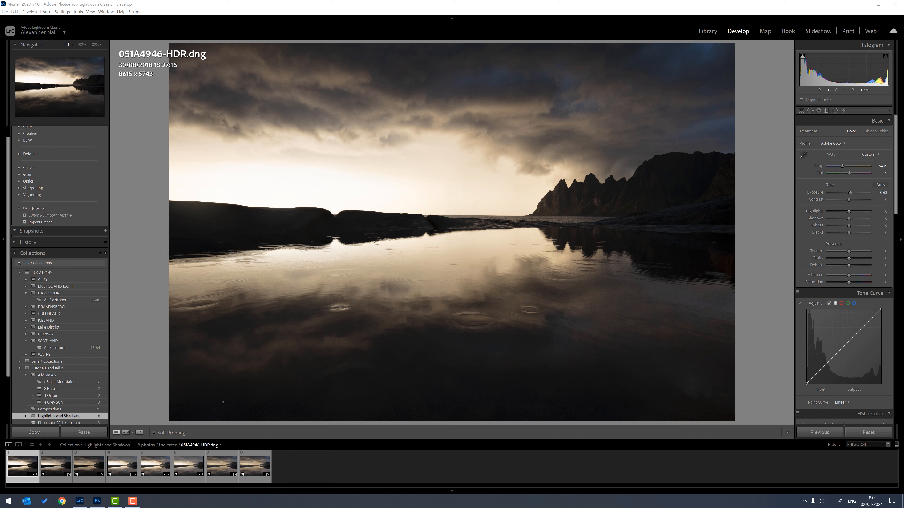
Open the Copy 4 version of the landscape, revert trial contrast, highlight and shadow changes, and set Contrast to +9
{"action": "left_click", "coordinate": [255, 463]}
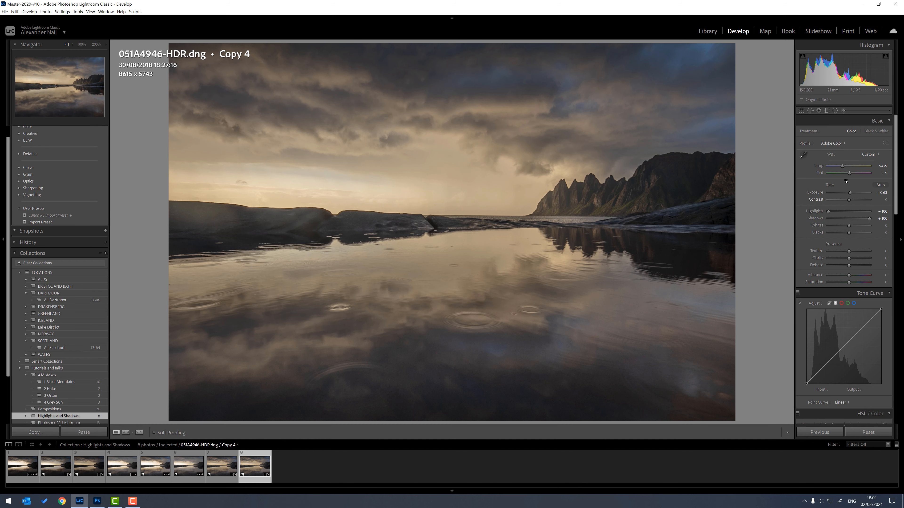
{"action": "left_click_drag", "start_coordinate": [849, 199], "coordinate": [864, 219]}
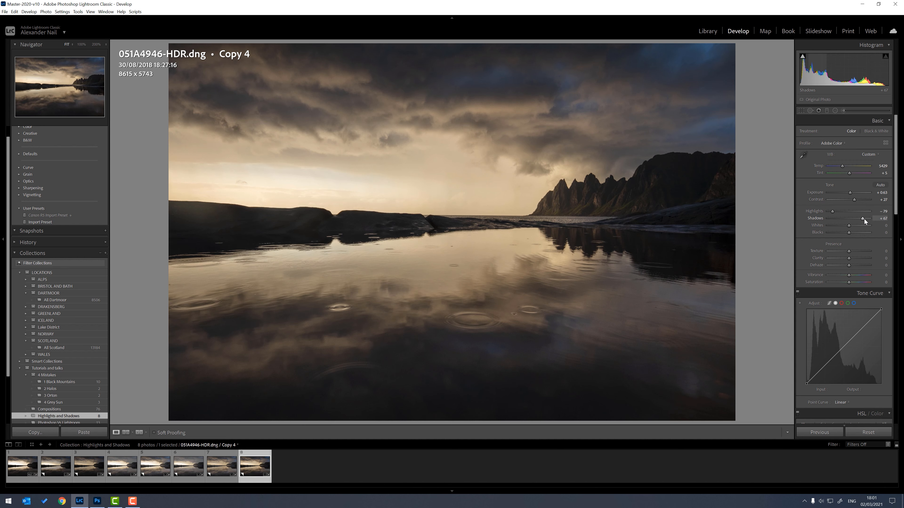
{"action": "key", "text": "ctrl+z"}
{"action": "key", "text": "ctrl+z"}
{"action": "double_click", "coordinate": [816, 200]}
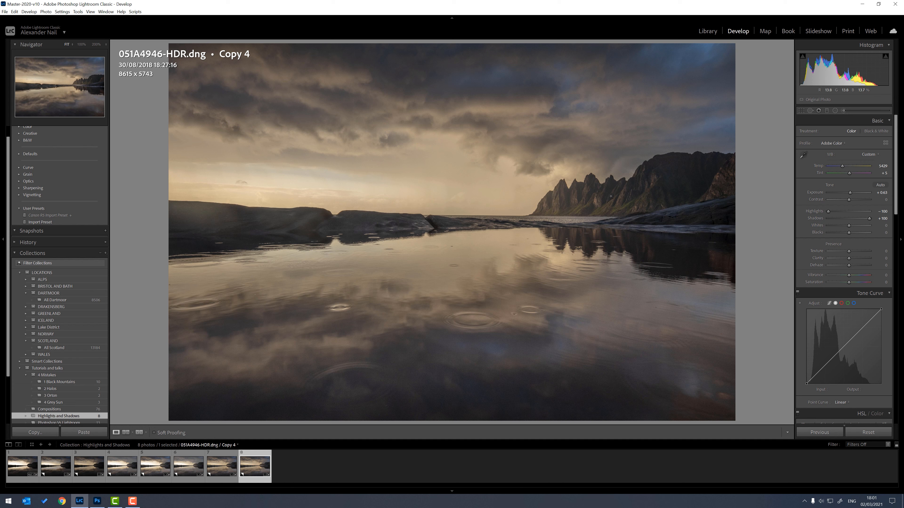
{"action": "left_click_drag", "start_coordinate": [849, 200], "coordinate": [850, 200]}
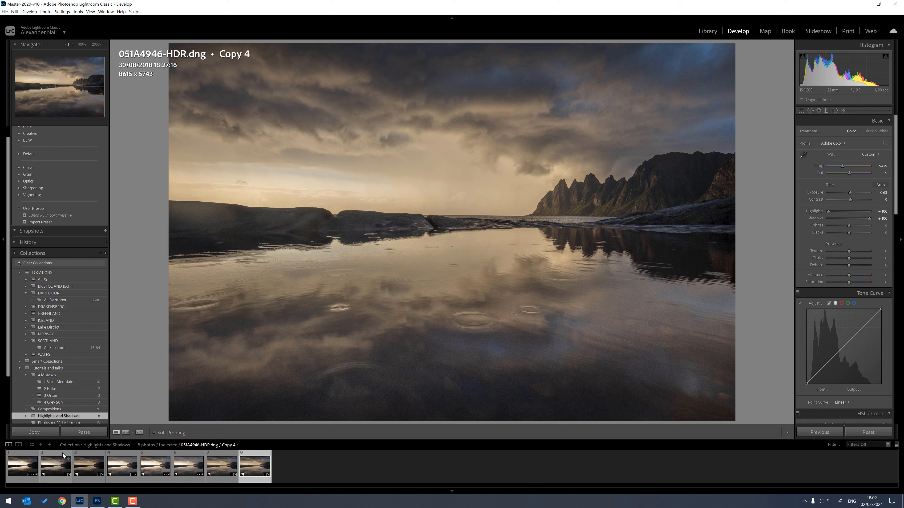
On Copy 5, try lowering the tone curve's white end, restore it, and set the upper curve point to input 226, output 179
{"action": "left_click", "coordinate": [52, 464]}
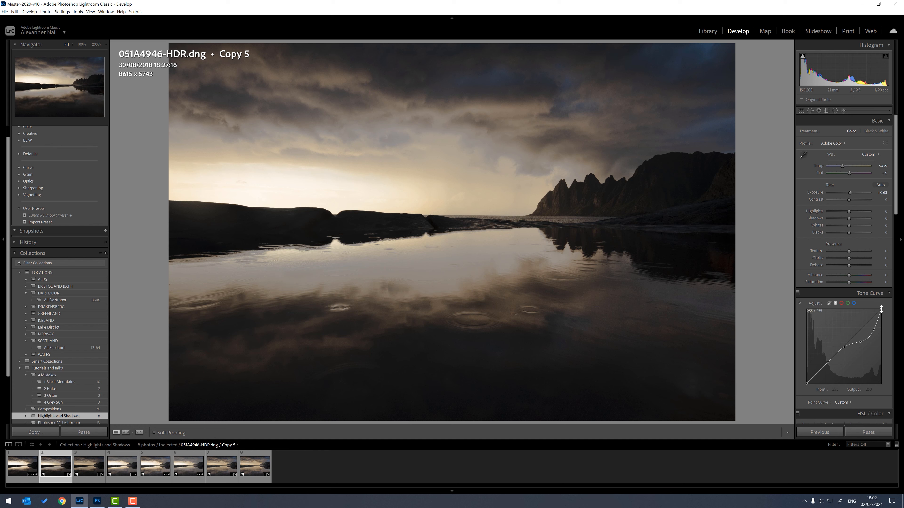
{"action": "left_click_drag", "start_coordinate": [882, 309], "coordinate": [872, 334]}
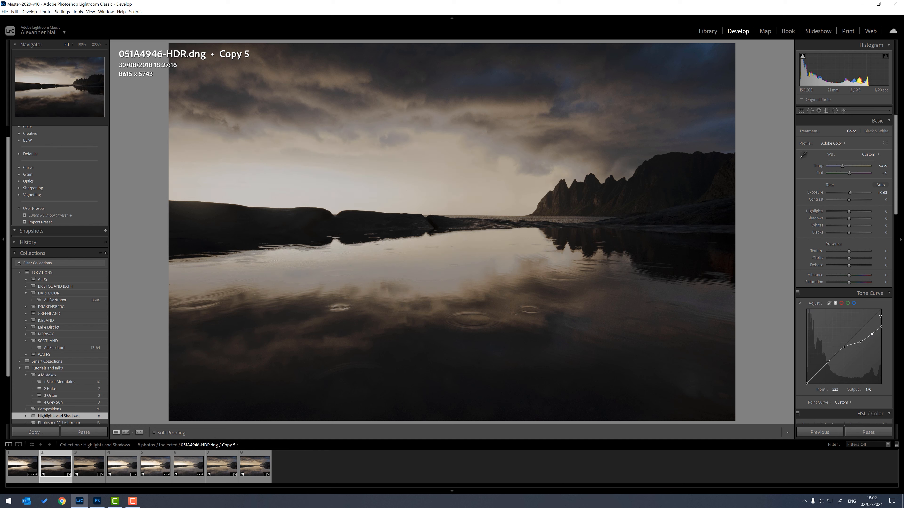
{"action": "left_click_drag", "start_coordinate": [881, 326], "coordinate": [881, 310]}
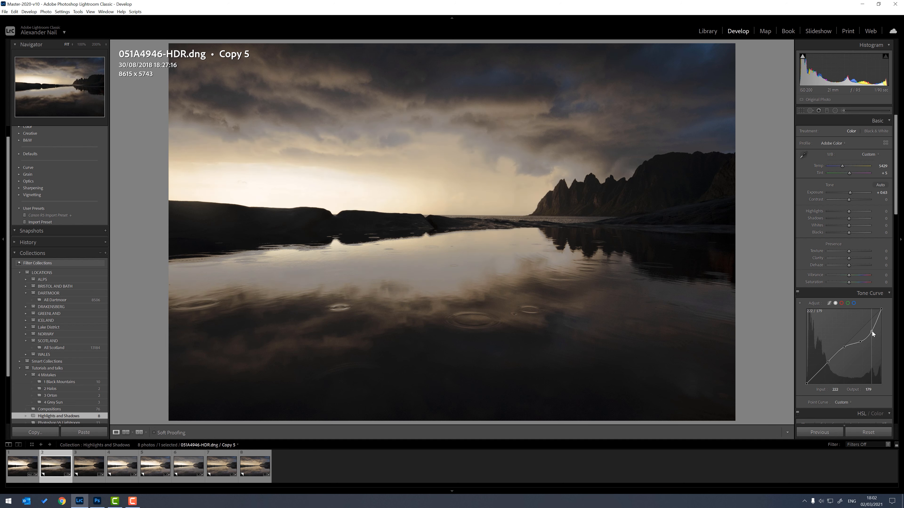
{"action": "left_click_drag", "start_coordinate": [872, 331], "coordinate": [873, 331]}
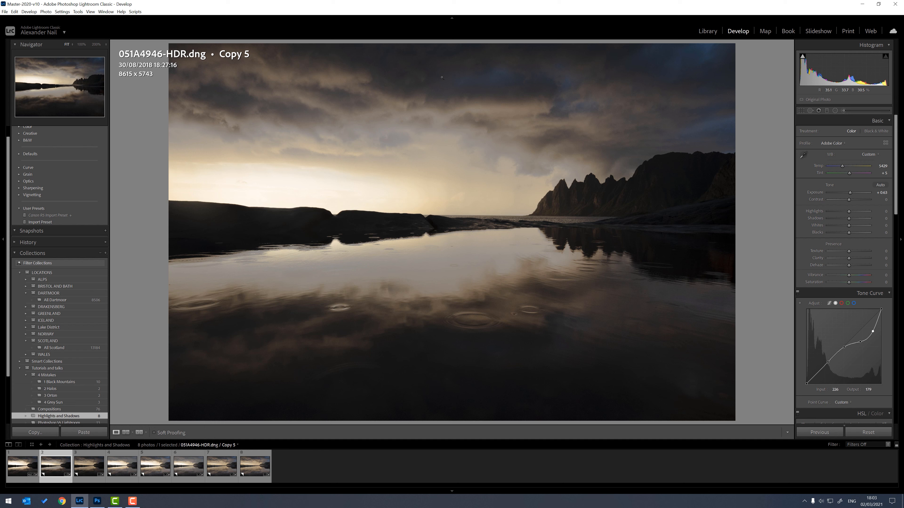
Compare the unedited original with the highlights curve version, Copy 5, and view the Highlights -100 version, Copy 1
{"action": "left_click", "coordinate": [26, 466]}
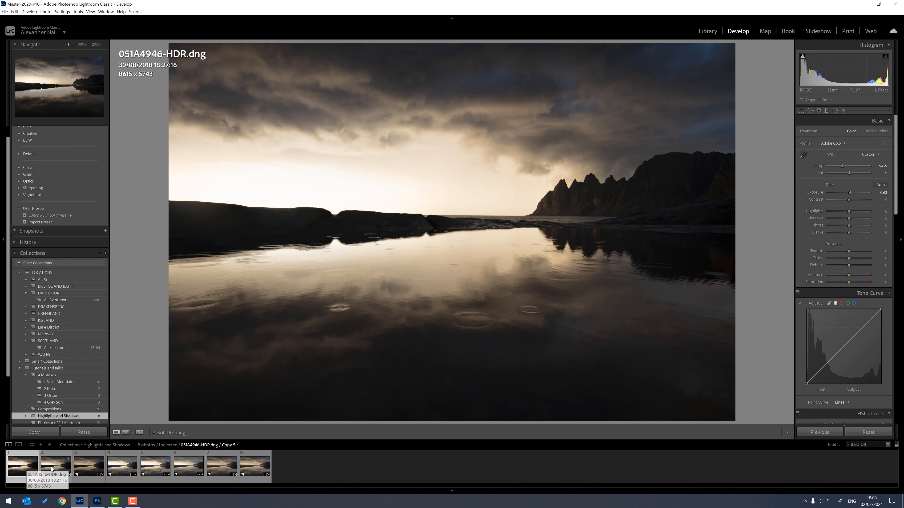
{"action": "left_click", "coordinate": [46, 461]}
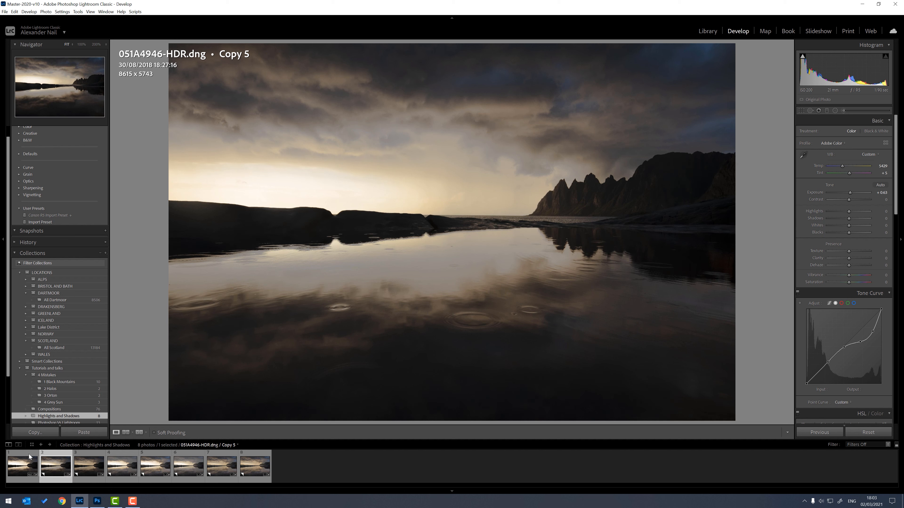
{"action": "key", "text": "Left"}
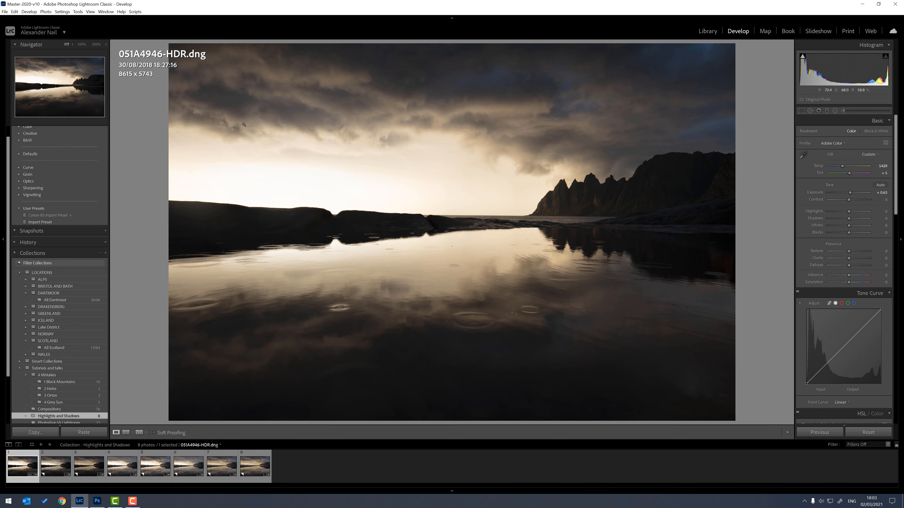
{"action": "left_click", "coordinate": [57, 467]}
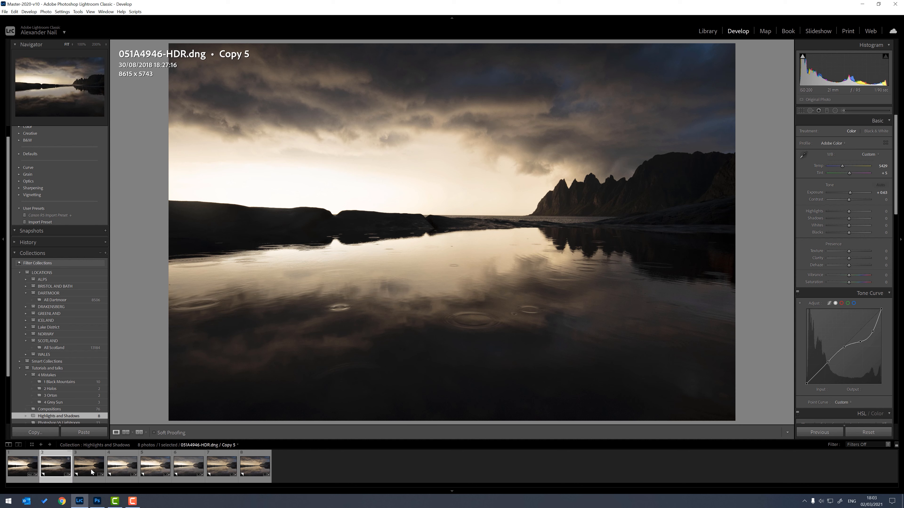
{"action": "left_click", "coordinate": [90, 466]}
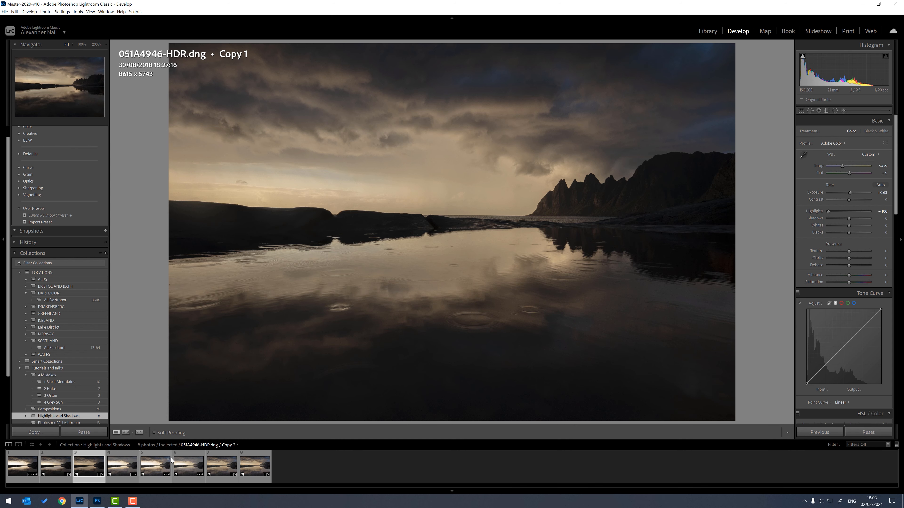
Compare the unedited original with the shadows curve version, Copy 6, and the Shadows +100 version, Copy 2
{"action": "left_click", "coordinate": [126, 466]}
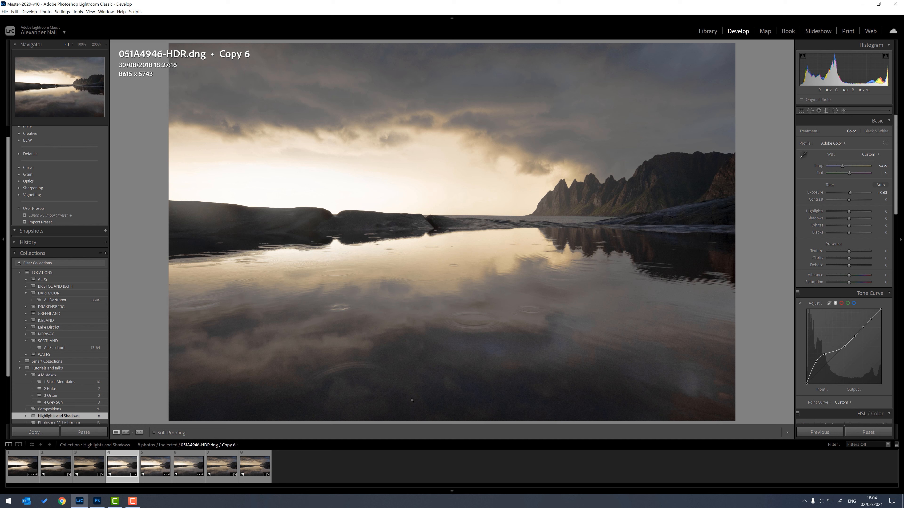
{"action": "left_click", "coordinate": [24, 464]}
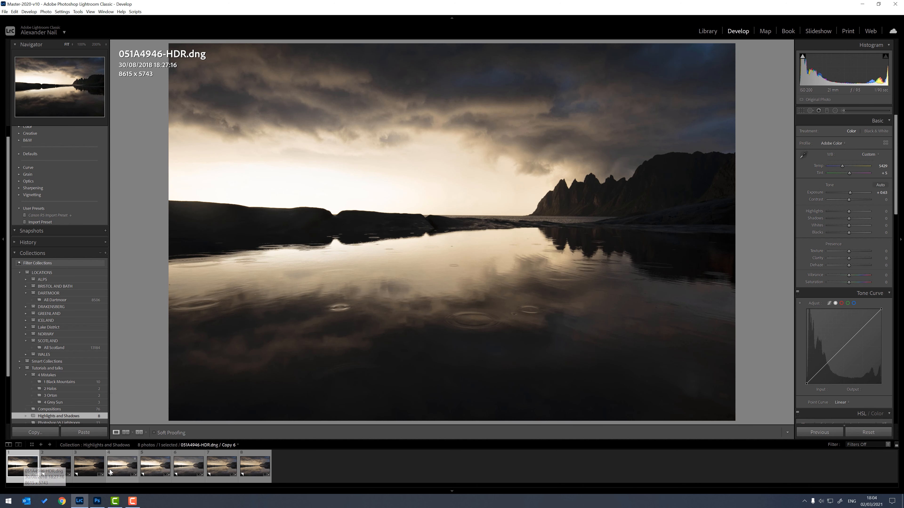
{"action": "left_click", "coordinate": [122, 465]}
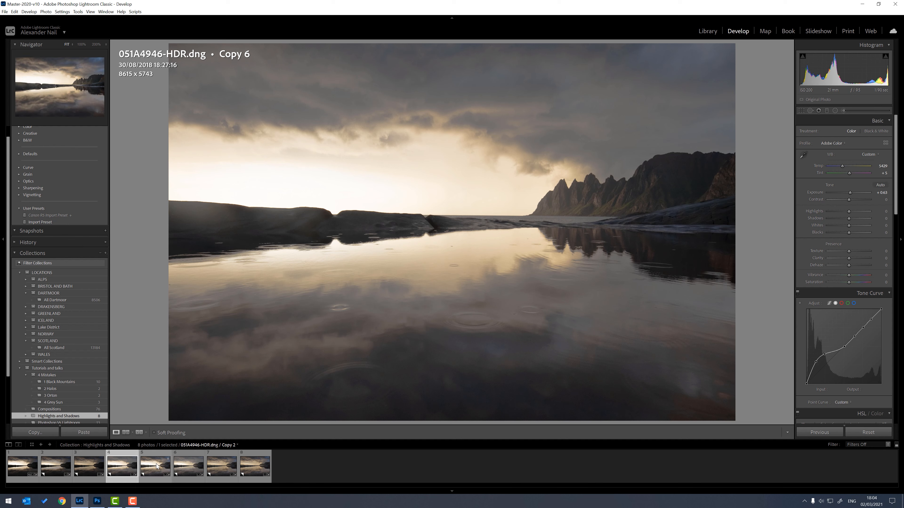
{"action": "left_click", "coordinate": [157, 466]}
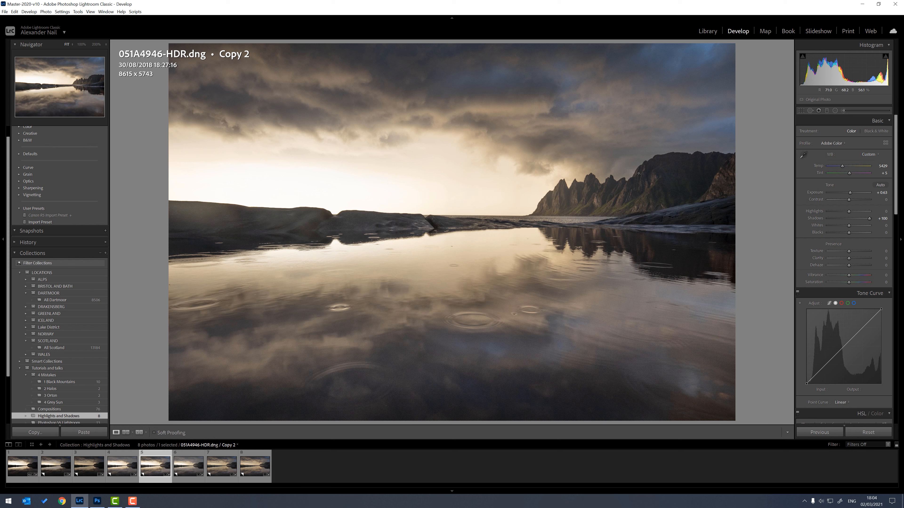
{"action": "left_click", "coordinate": [21, 465]}
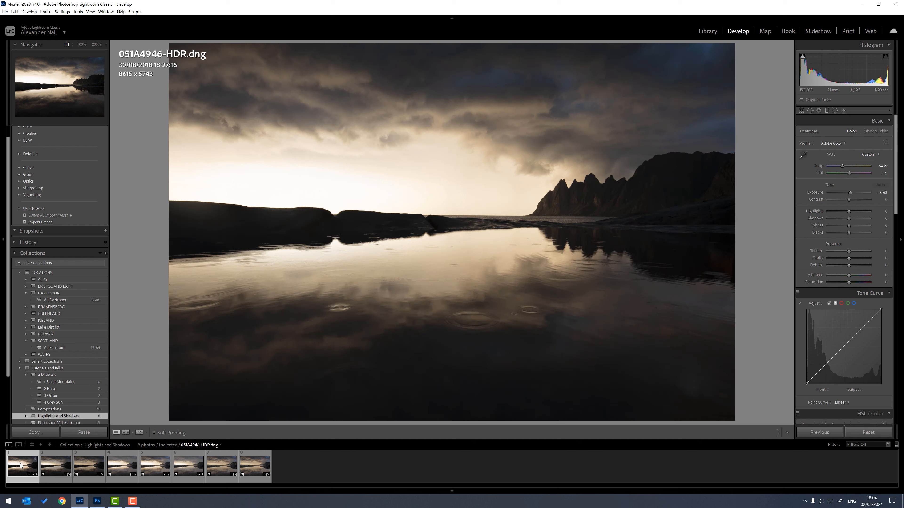
{"action": "left_click", "coordinate": [160, 463]}
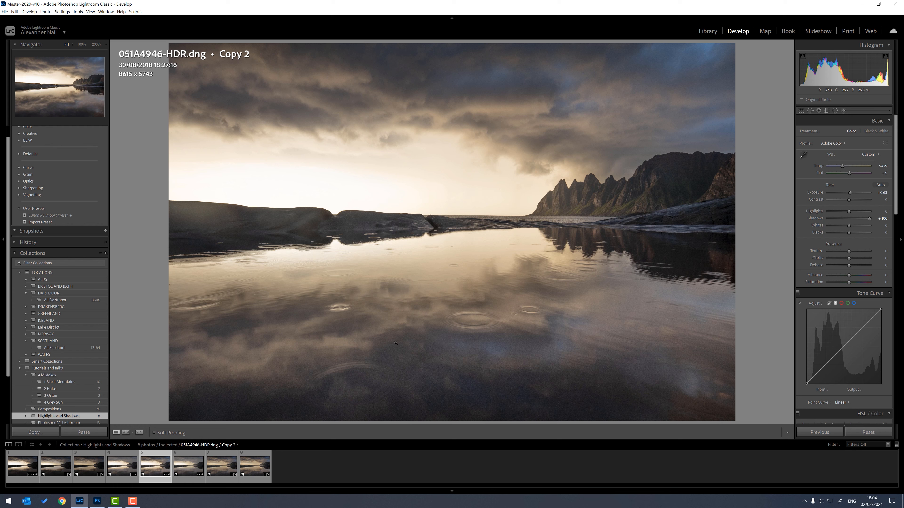
Compare the combined curve version, Copy 7, with the unedited original and open the seventh photo in the collection
{"action": "left_click", "coordinate": [196, 466]}
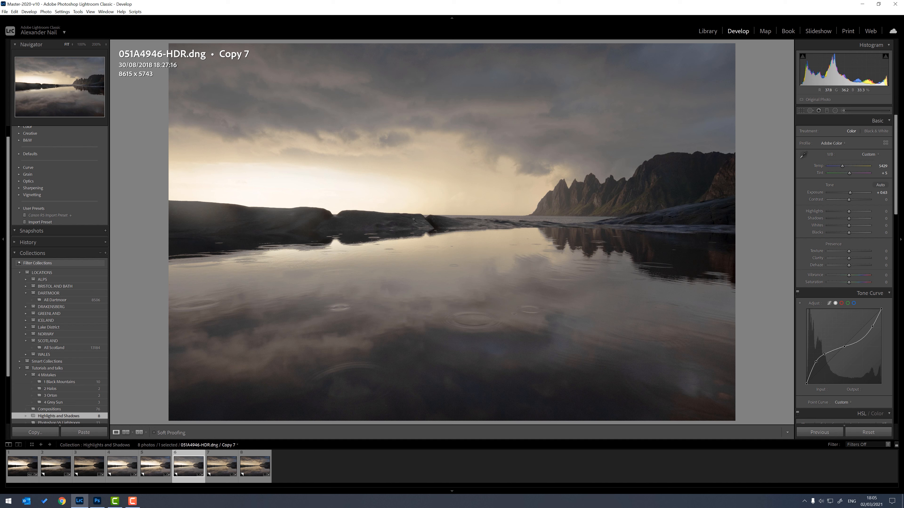
{"action": "left_click", "coordinate": [21, 466]}
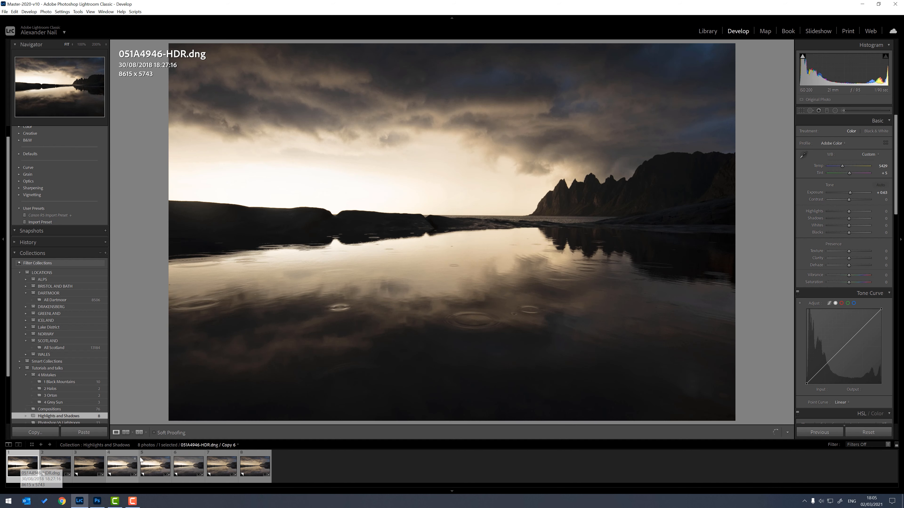
{"action": "left_click", "coordinate": [188, 466]}
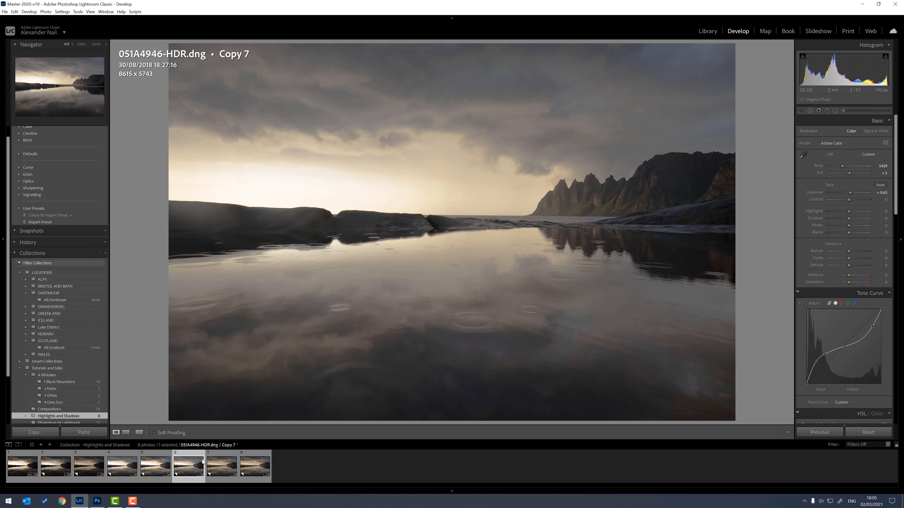
{"action": "left_click", "coordinate": [223, 466]}
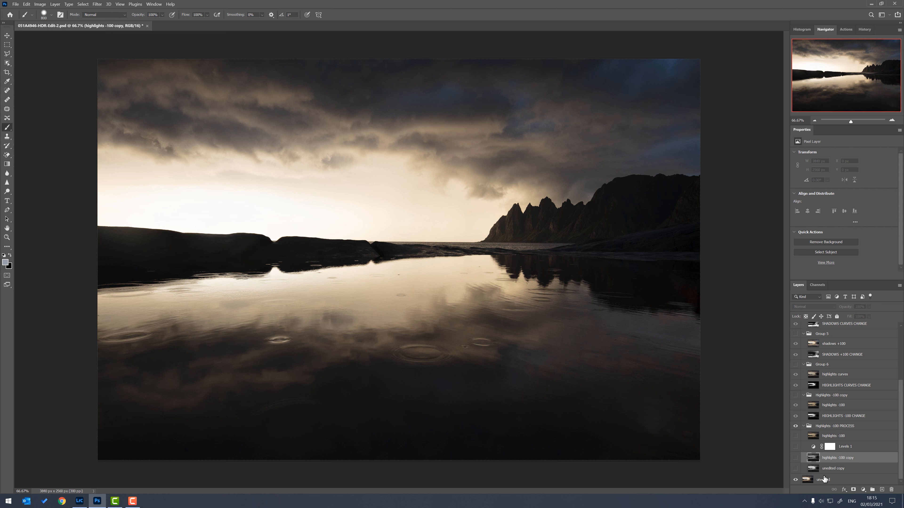
Select the unedited layer and compare it with the highlights -100 layer in the Highlights -100 PROCESS group
{"action": "left_click", "coordinate": [808, 480]}
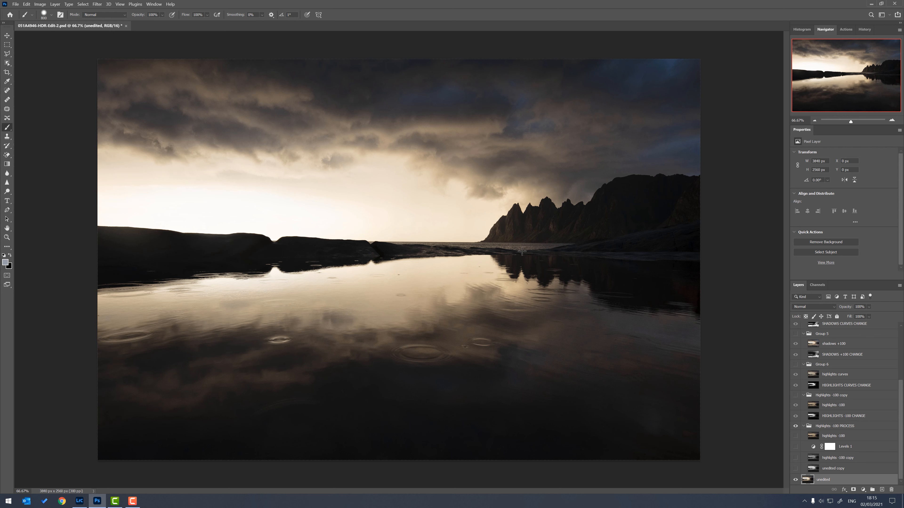
{"action": "left_click", "coordinate": [795, 436]}
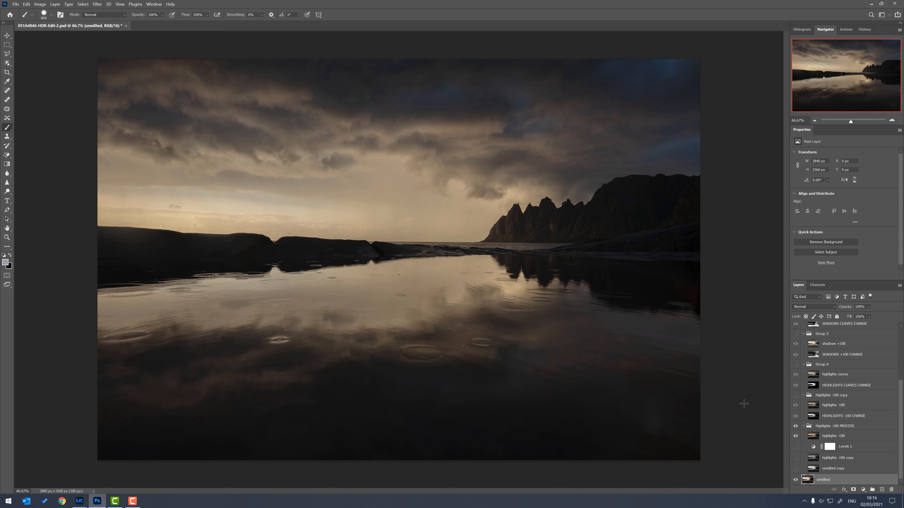
{"action": "left_click", "coordinate": [795, 437]}
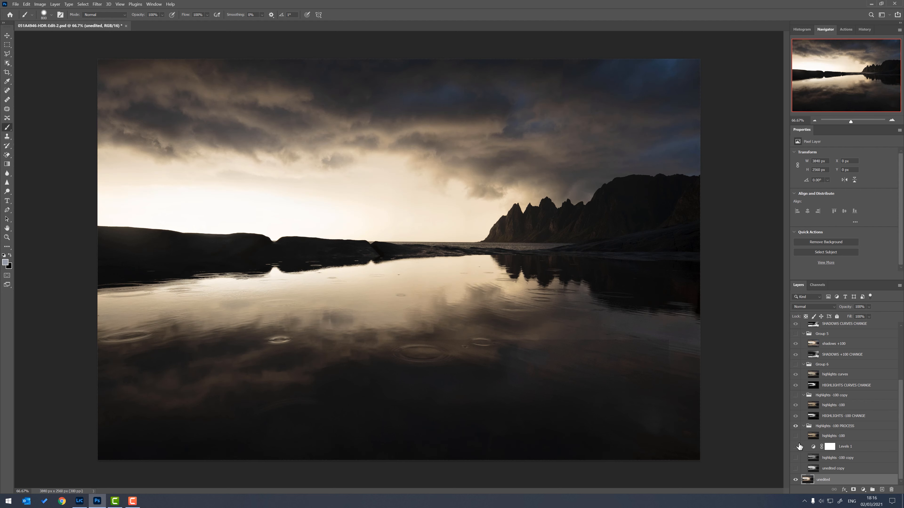
Show the black-and-white unedited copy and highlights -100 copy layers, comparing each with the layer beneath it
{"action": "left_click", "coordinate": [796, 469]}
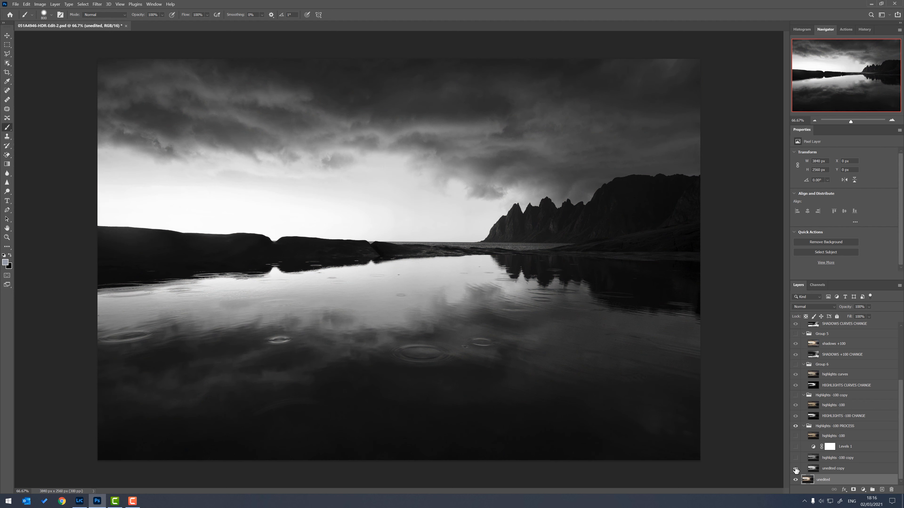
{"action": "left_click", "coordinate": [795, 469]}
{"action": "left_click", "coordinate": [796, 469]}
{"action": "left_click", "coordinate": [795, 458]}
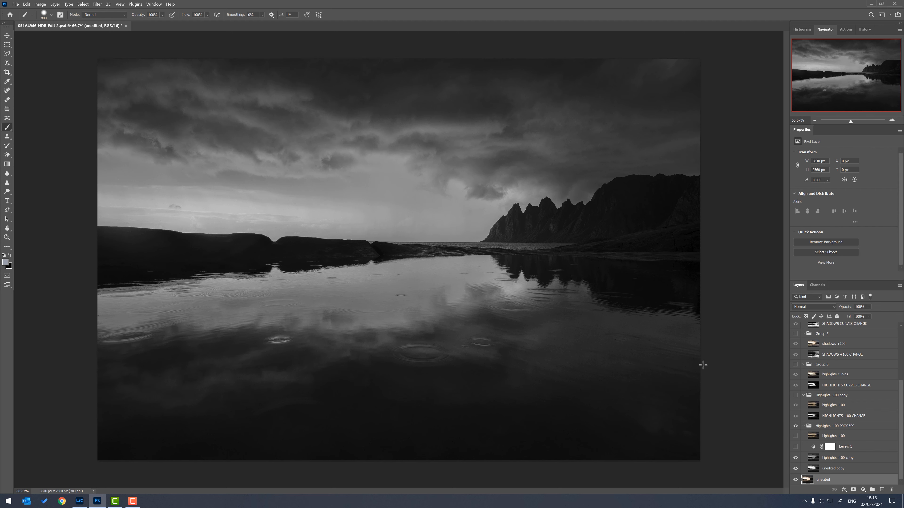
{"action": "left_click", "coordinate": [795, 460]}
{"action": "left_click", "coordinate": [796, 462]}
Set the highlights -100 copy layer's blend mode to Difference and show the Levels adjustment layer above it
{"action": "left_click", "coordinate": [822, 459]}
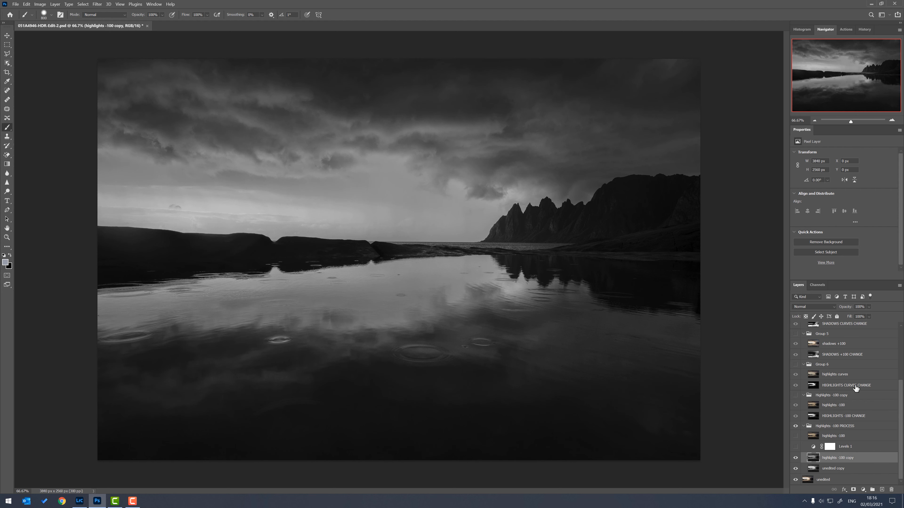
{"action": "left_click", "coordinate": [834, 307]}
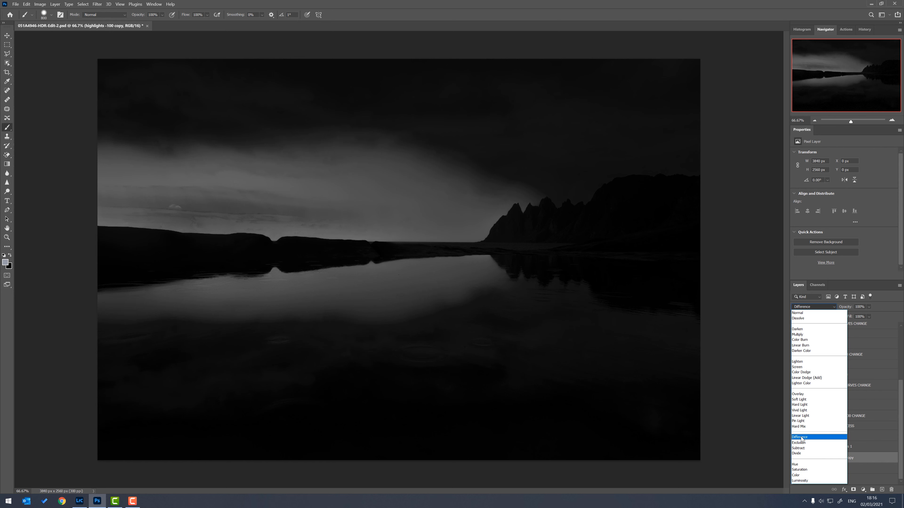
{"action": "left_click", "coordinate": [801, 439]}
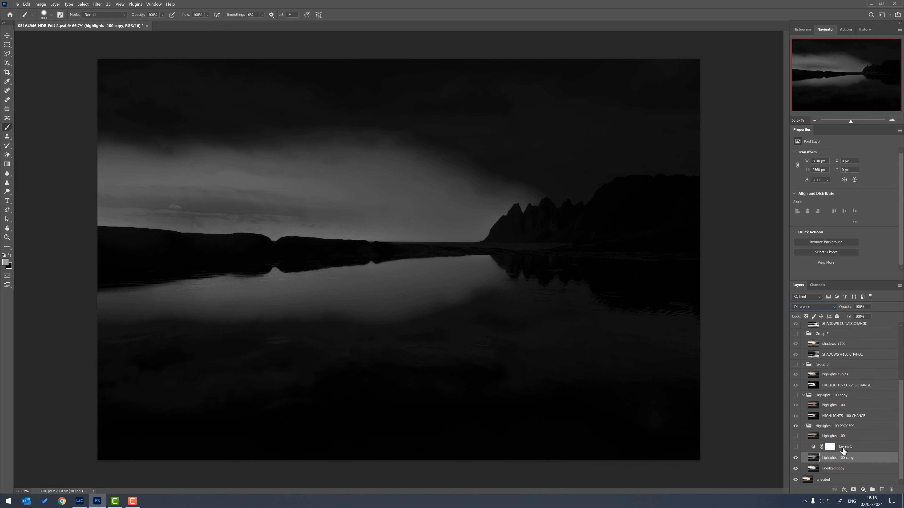
{"action": "left_click", "coordinate": [795, 447]}
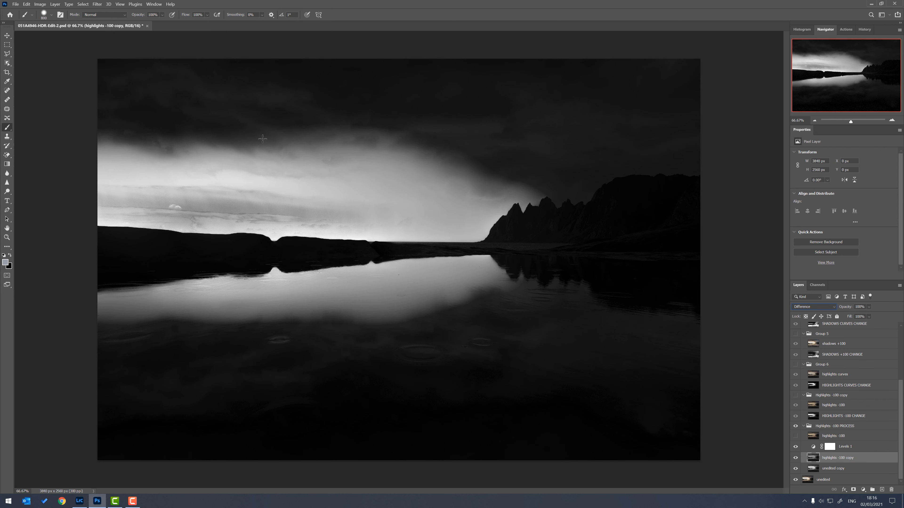
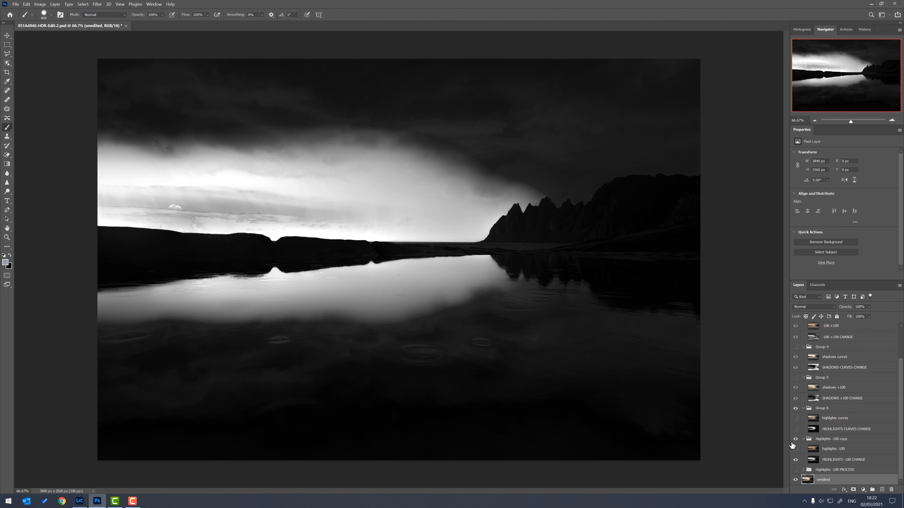
Hide the HIGHLIGHTS -100 CHANGE layer and briefly view the HIGHLIGHTS CURVES CHANGE layer for comparison
{"action": "left_click", "coordinate": [795, 460]}
{"action": "left_click", "coordinate": [796, 429]}
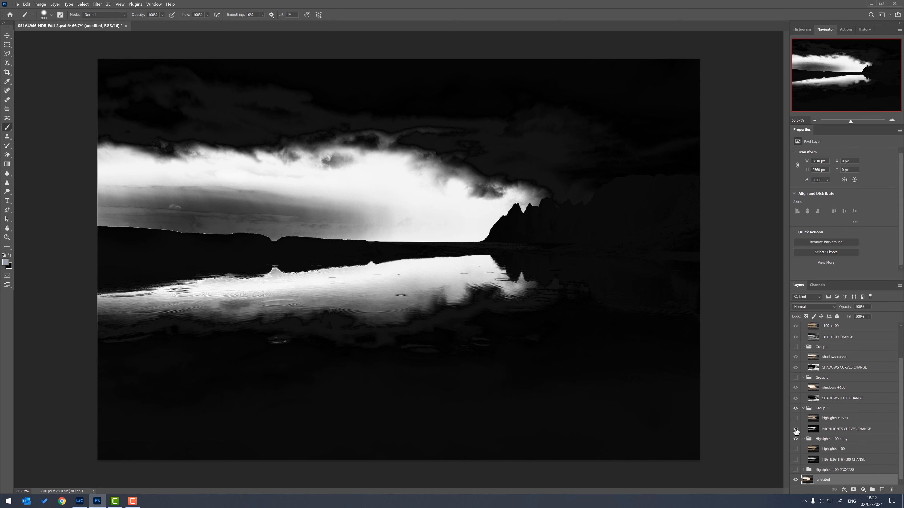
{"action": "left_click", "coordinate": [795, 429]}
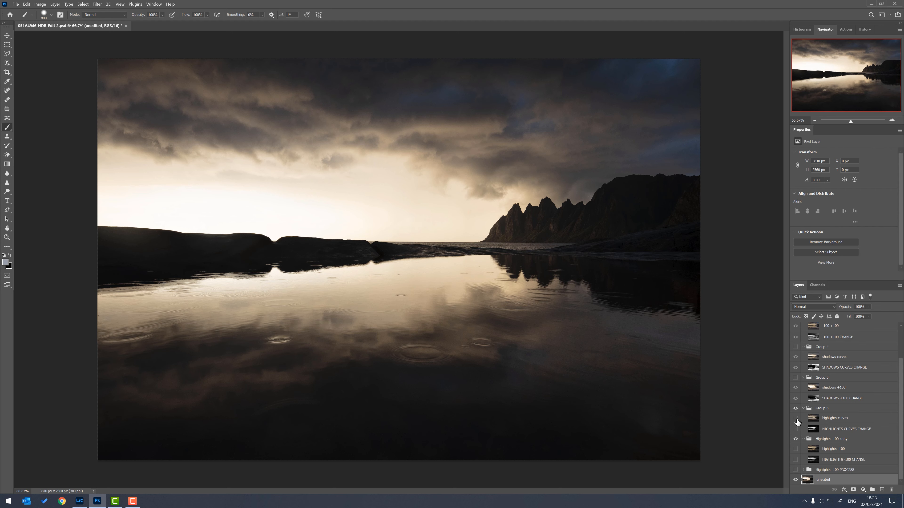
Compare the highlights curves layer and the highlights -100 layer in turn against the unedited photo
{"action": "left_click", "coordinate": [795, 418]}
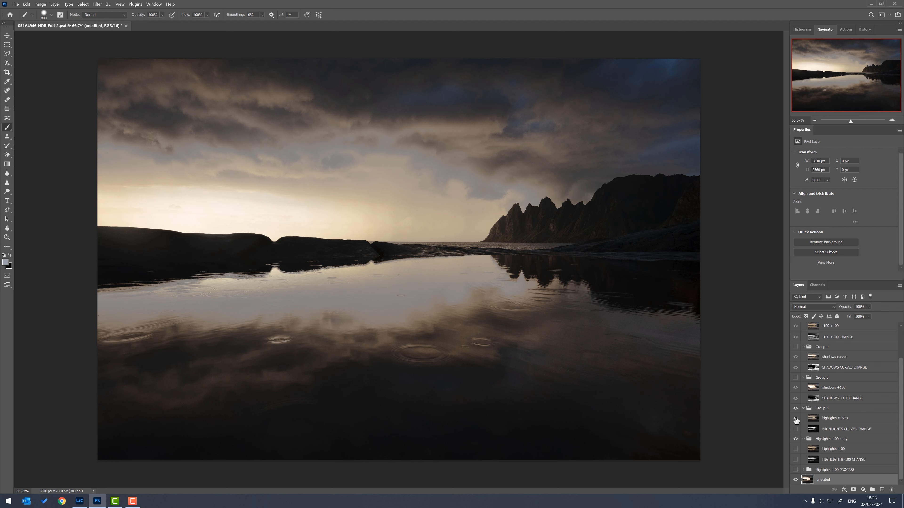
{"action": "left_click", "coordinate": [796, 419]}
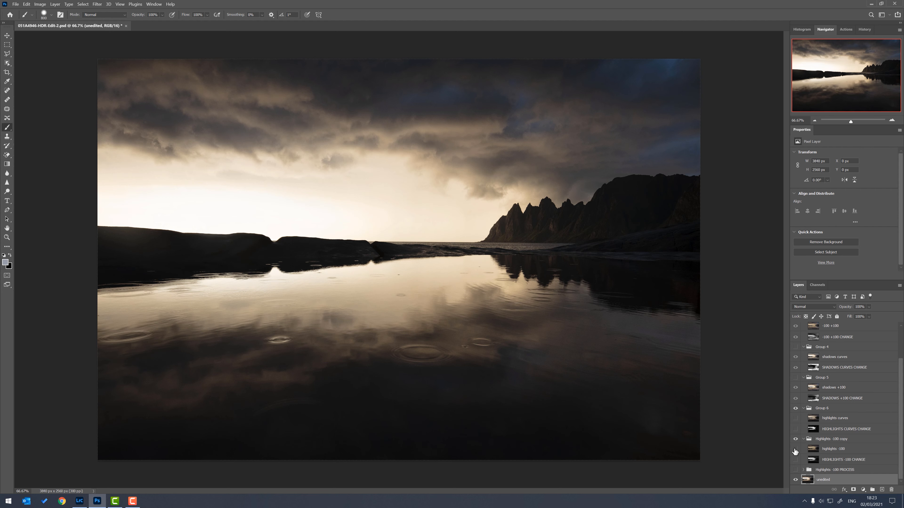
{"action": "left_click", "coordinate": [795, 451]}
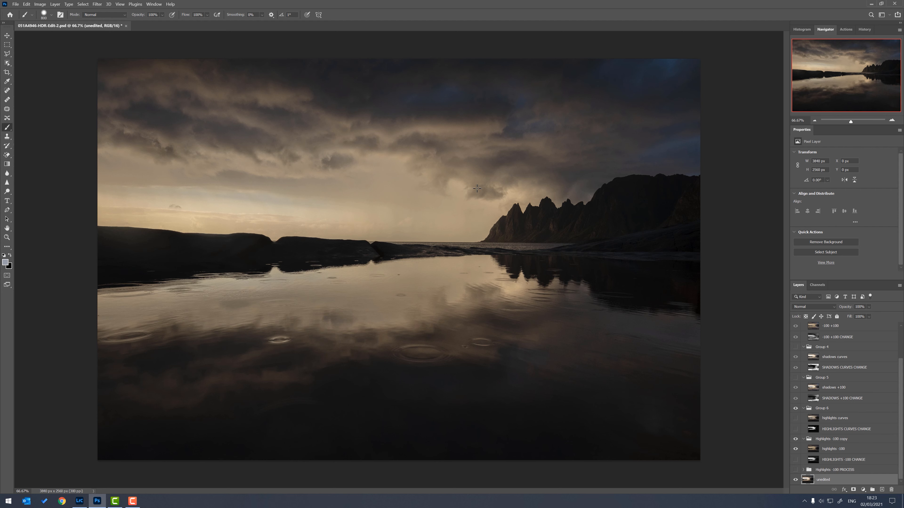
{"action": "left_click", "coordinate": [796, 449]}
View the HIGHLIGHTS CURVES CHANGE map beneath the highlights curves layer and compare them with the highlights -100 layers
{"action": "left_click", "coordinate": [795, 429]}
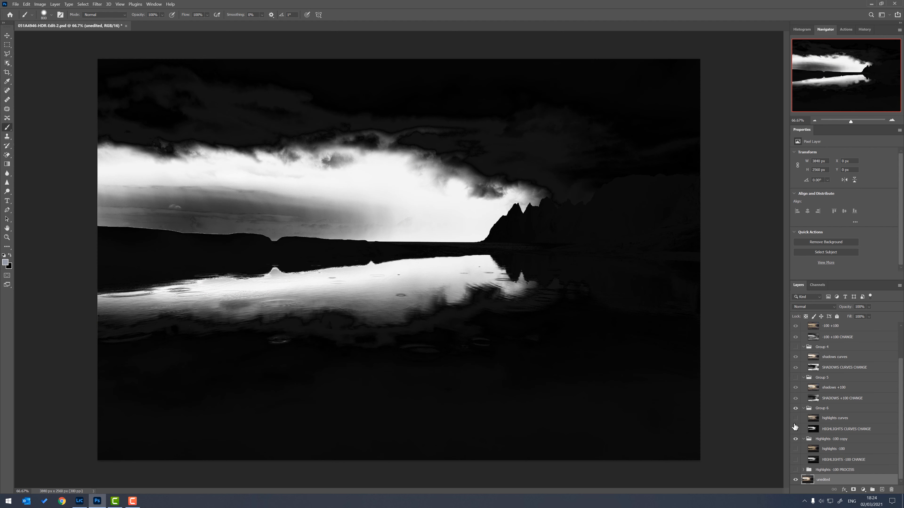
{"action": "left_click", "coordinate": [795, 418]}
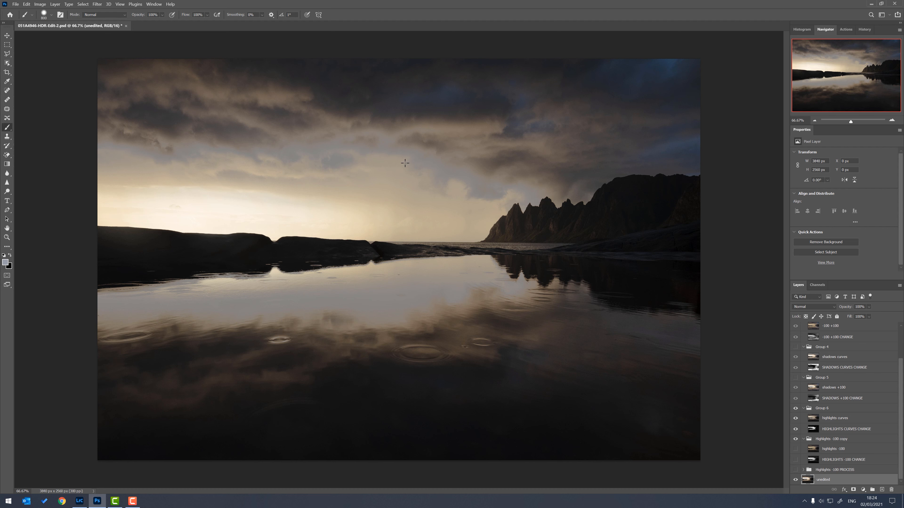
{"action": "left_click", "coordinate": [795, 460]}
{"action": "left_click", "coordinate": [795, 449]}
{"action": "left_click", "coordinate": [795, 418]}
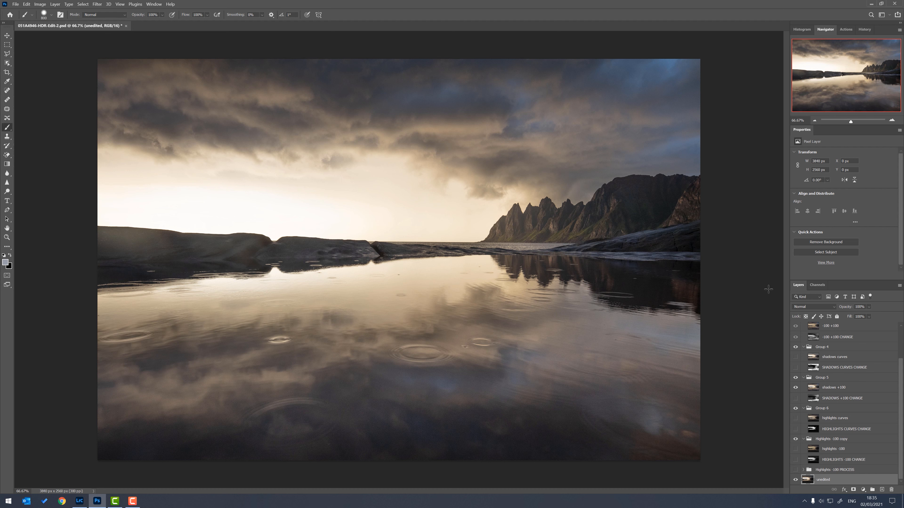
Compare the shadows +100 layer with the unedited photo, and briefly view the SHADOWS CURVES CHANGE map and shadows curves layer
{"action": "left_click", "coordinate": [796, 389]}
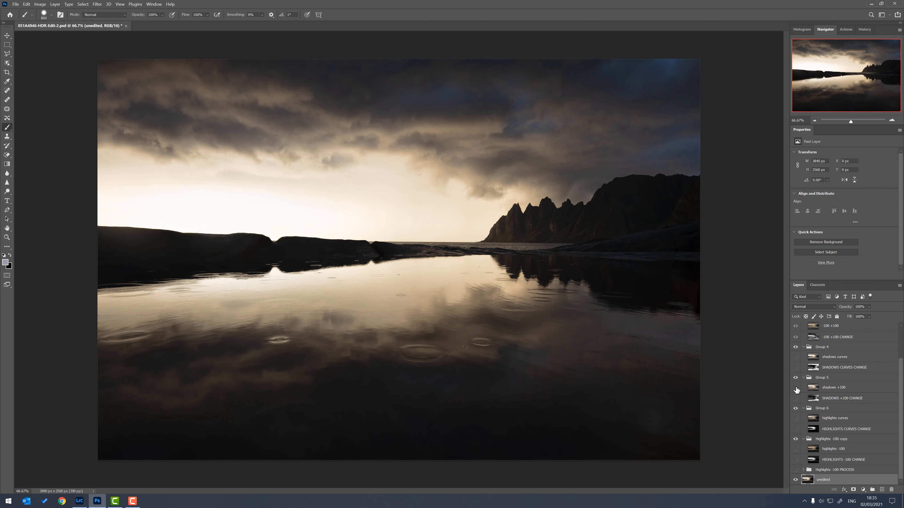
{"action": "left_click", "coordinate": [796, 389]}
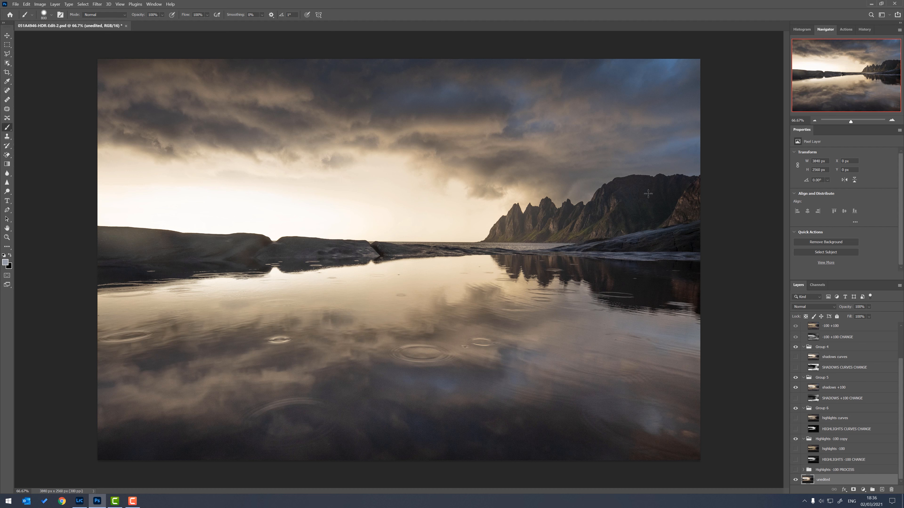
{"action": "left_click", "coordinate": [795, 368]}
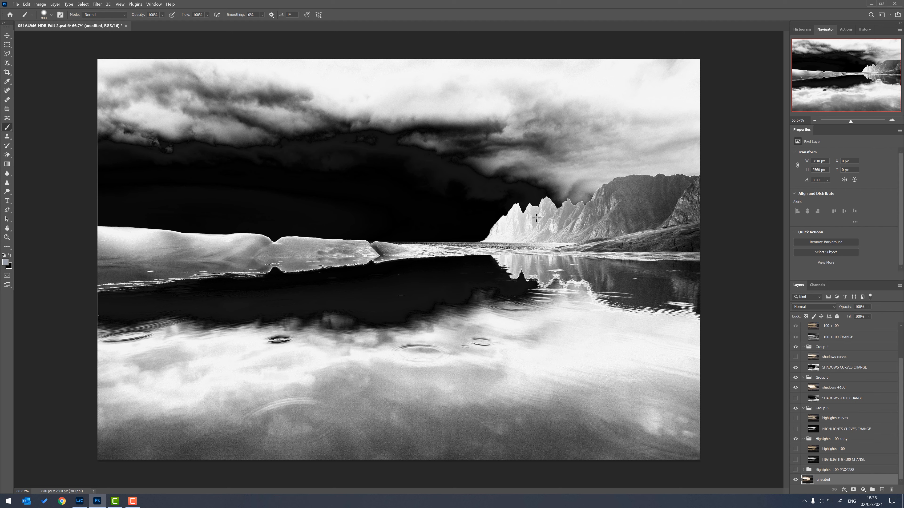
{"action": "left_click", "coordinate": [795, 358]}
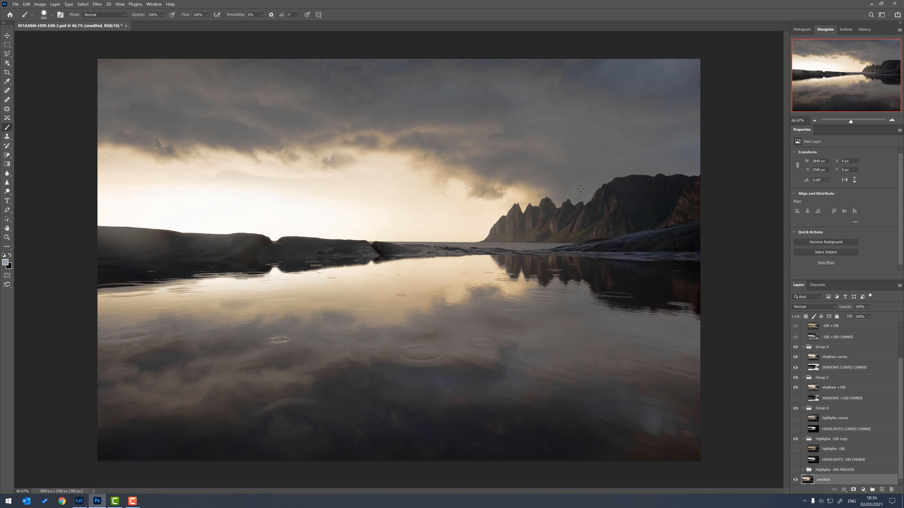
{"action": "left_click", "coordinate": [795, 357]}
{"action": "left_click", "coordinate": [795, 367]}
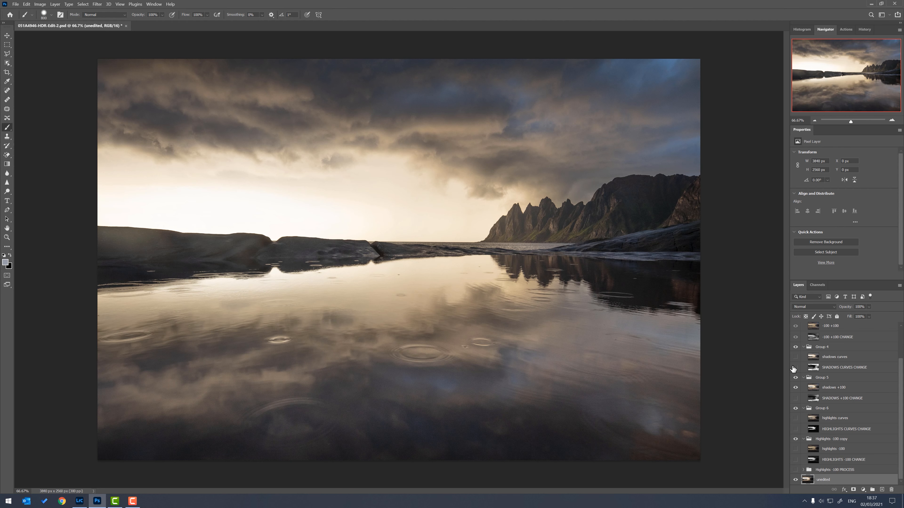
Show the SHADOWS +100 CHANGE map, compare it with the shadows +100 layer, and show the shadows curves layer over them
{"action": "left_click", "coordinate": [796, 398]}
{"action": "left_click", "coordinate": [795, 387]}
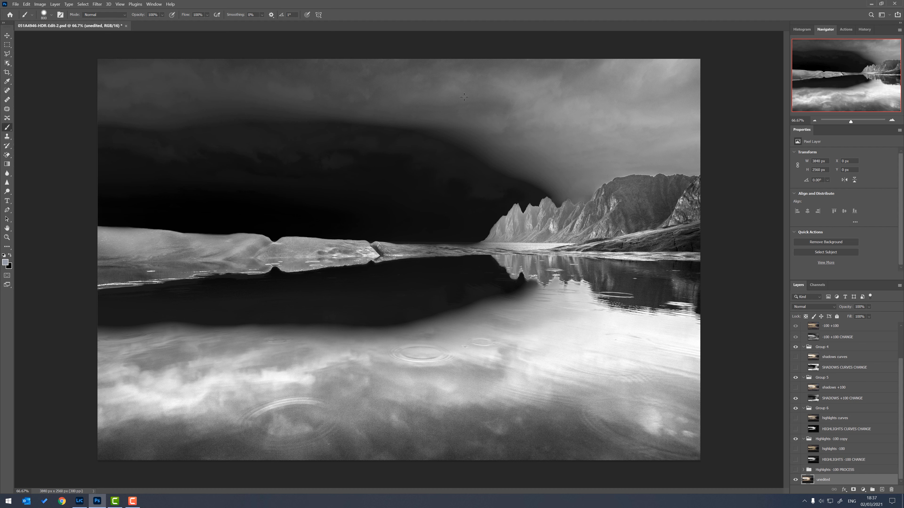
{"action": "left_click", "coordinate": [795, 389]}
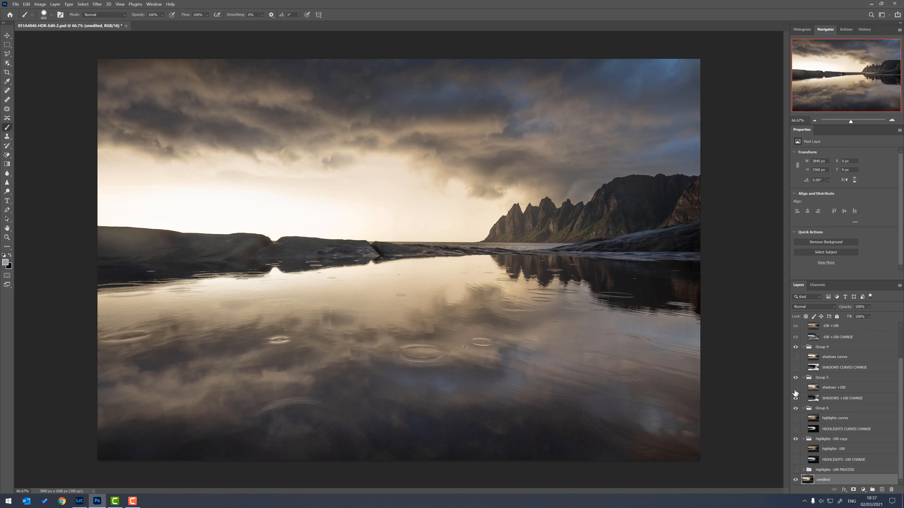
{"action": "left_click", "coordinate": [795, 389]}
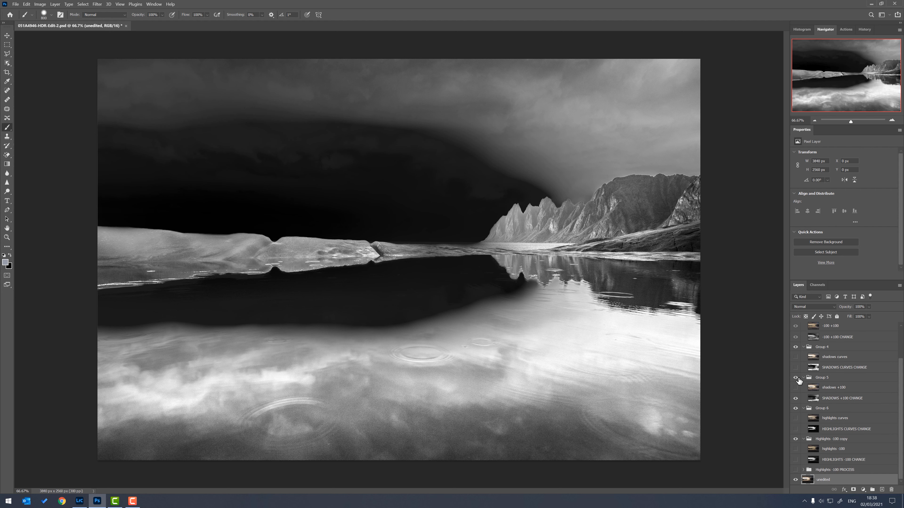
{"action": "left_click", "coordinate": [796, 388]}
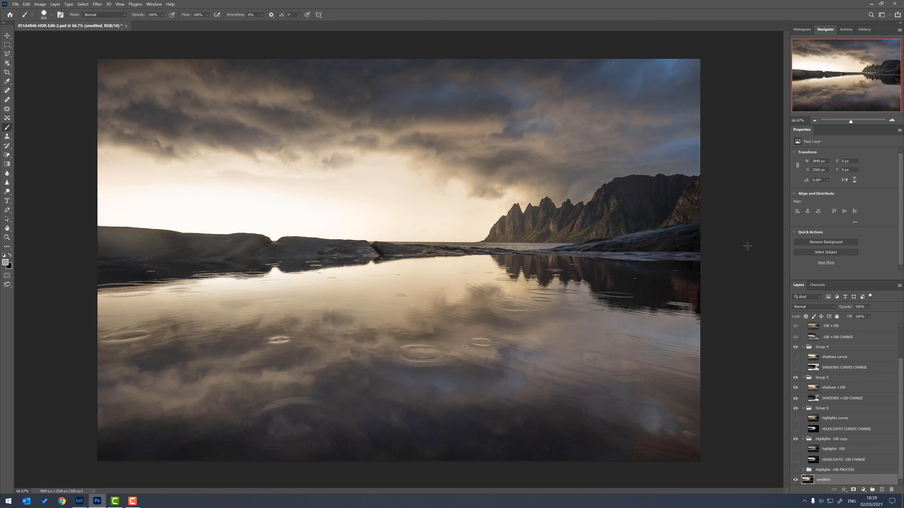
{"action": "left_click", "coordinate": [796, 357]}
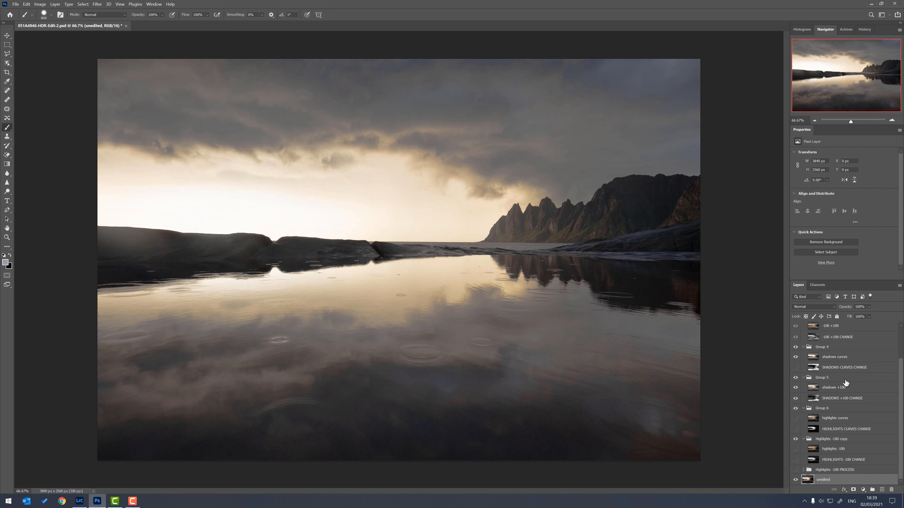
Show Group 3 with the combined -100 +100 layer and hide Group 4 and Group 5
{"action": "scroll", "coordinate": [847, 387], "scroll_direction": "up", "scroll_amount": 1}
{"action": "scroll", "coordinate": [847, 388], "scroll_direction": "up", "scroll_amount": 2}
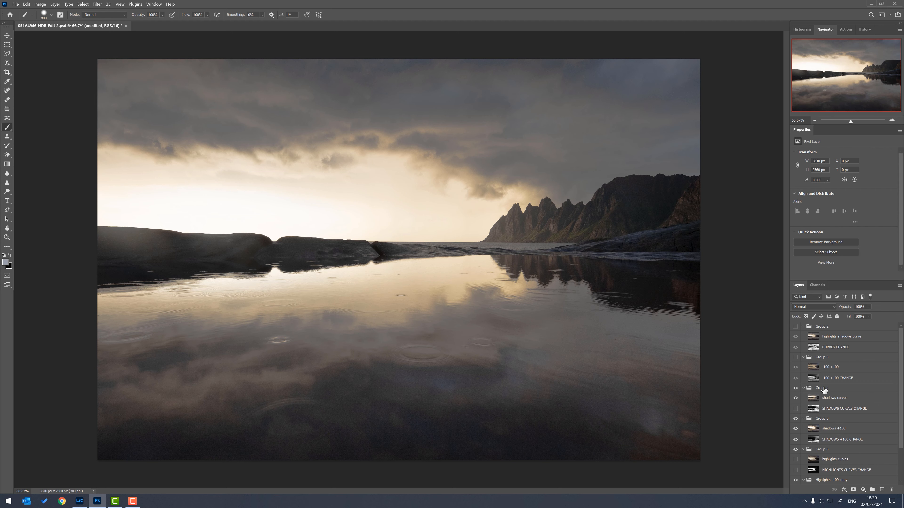
{"action": "left_click", "coordinate": [796, 367]}
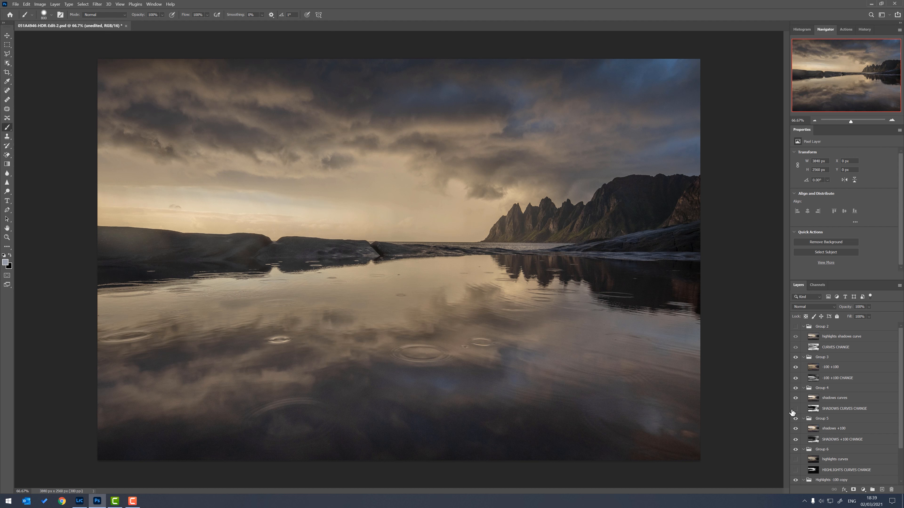
{"action": "left_click", "coordinate": [795, 388]}
{"action": "left_click", "coordinate": [795, 418]}
{"action": "scroll", "coordinate": [795, 451], "scroll_direction": "down", "scroll_amount": 1}
{"action": "left_click", "coordinate": [795, 451]}
{"action": "scroll", "coordinate": [822, 410], "scroll_direction": "down", "scroll_amount": 3}
Hide the -100 +100 and -100 +100 CHANGE layers, the Highlights -100 copy group and Group 6
{"action": "scroll", "coordinate": [821, 406], "scroll_direction": "up", "scroll_amount": 4}
{"action": "left_click", "coordinate": [796, 378]}
{"action": "left_click", "coordinate": [795, 367]}
{"action": "scroll", "coordinate": [867, 394], "scroll_direction": "down", "scroll_amount": 3}
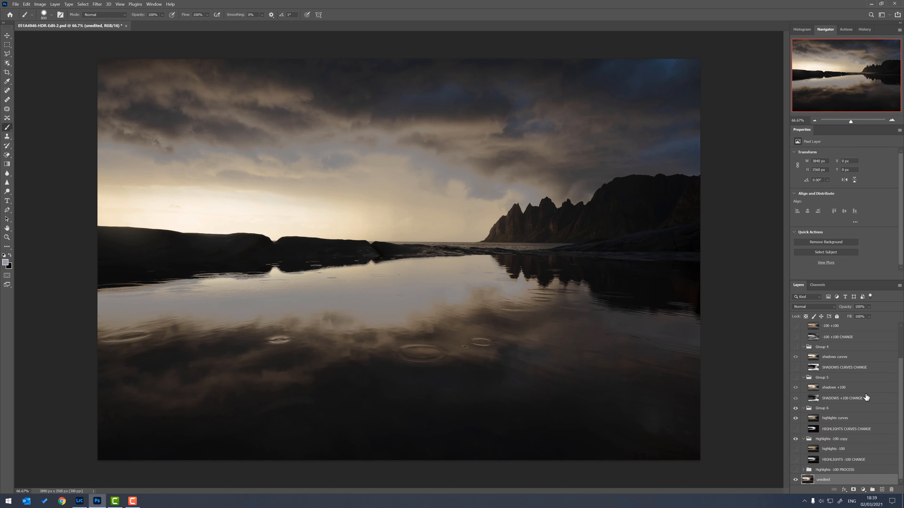
{"action": "left_click", "coordinate": [796, 440]}
{"action": "left_click", "coordinate": [795, 408]}
{"action": "scroll", "coordinate": [796, 410], "scroll_direction": "up", "scroll_amount": 1}
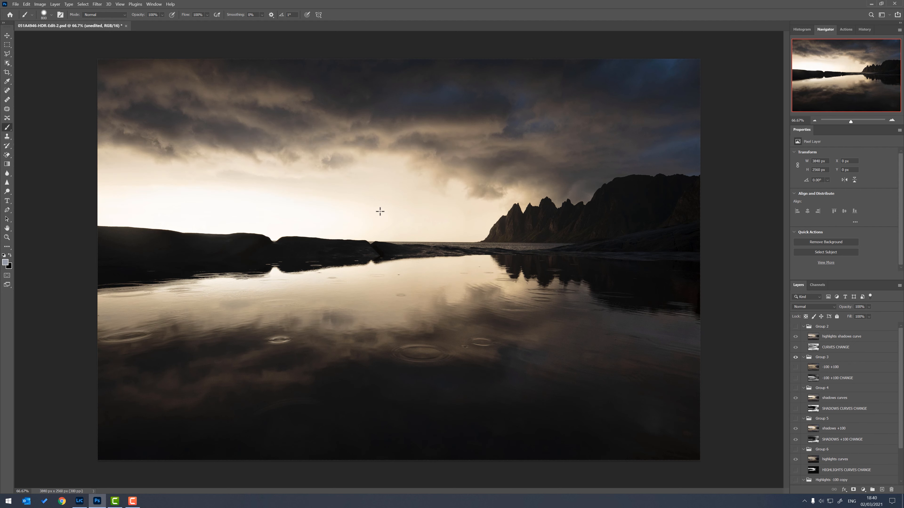
Compare the -100 +100 layer with the unedited photo and display the -100 +100 CHANGE difference map
{"action": "left_click", "coordinate": [795, 367]}
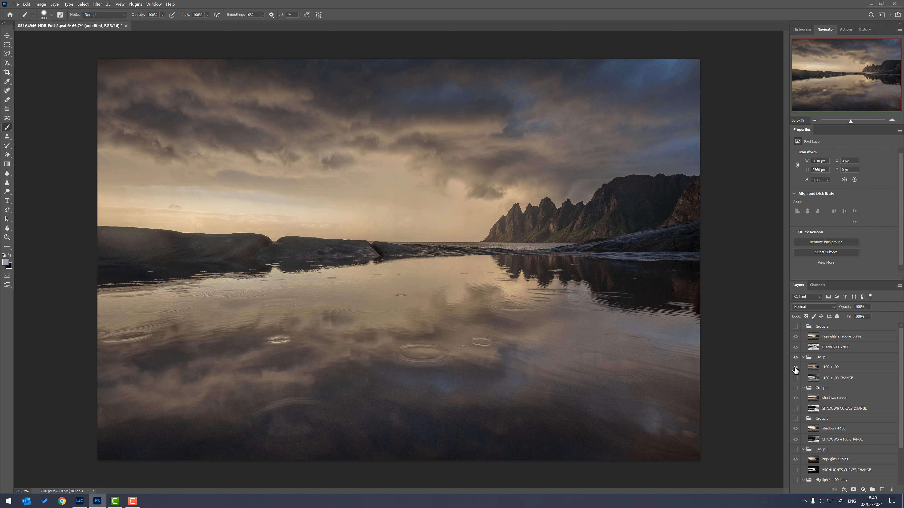
{"action": "left_click", "coordinate": [795, 367]}
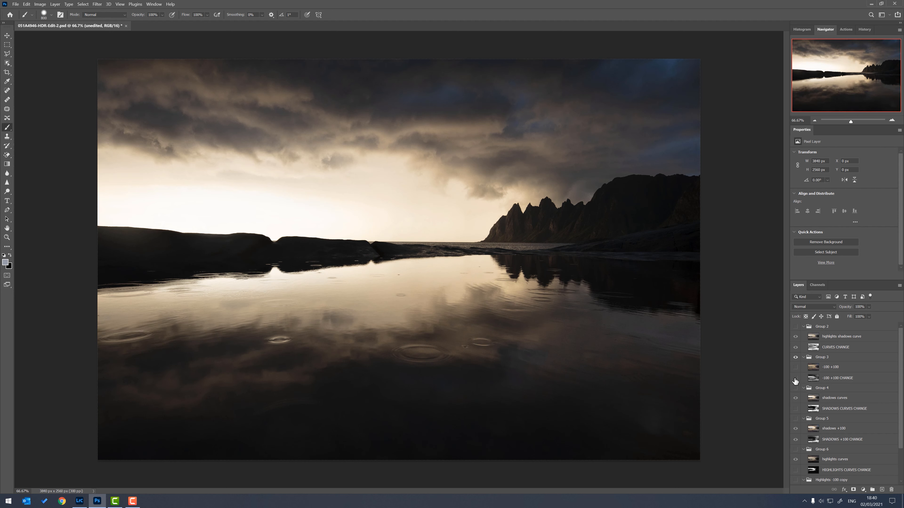
{"action": "left_click", "coordinate": [796, 379]}
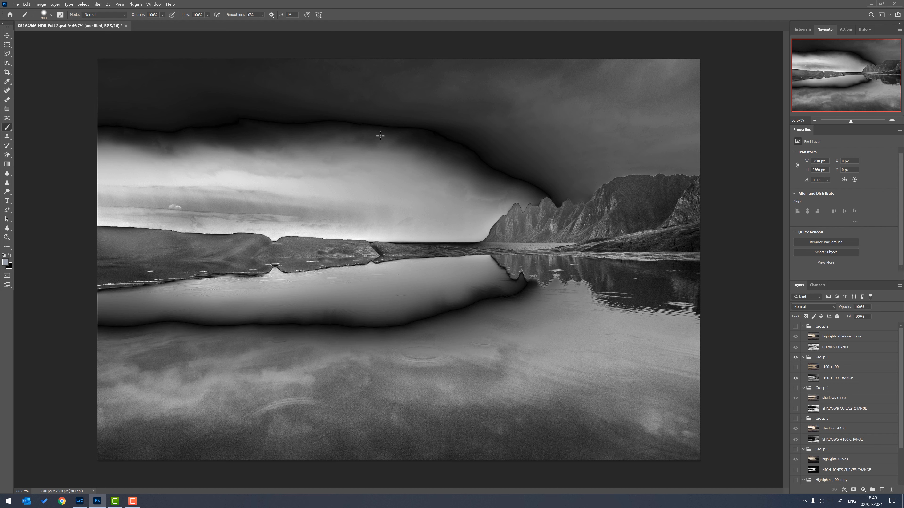
Show Group 2 and compare the highlights shadows curve layer with the CURVES CHANGE difference map
{"action": "left_click", "coordinate": [795, 347]}
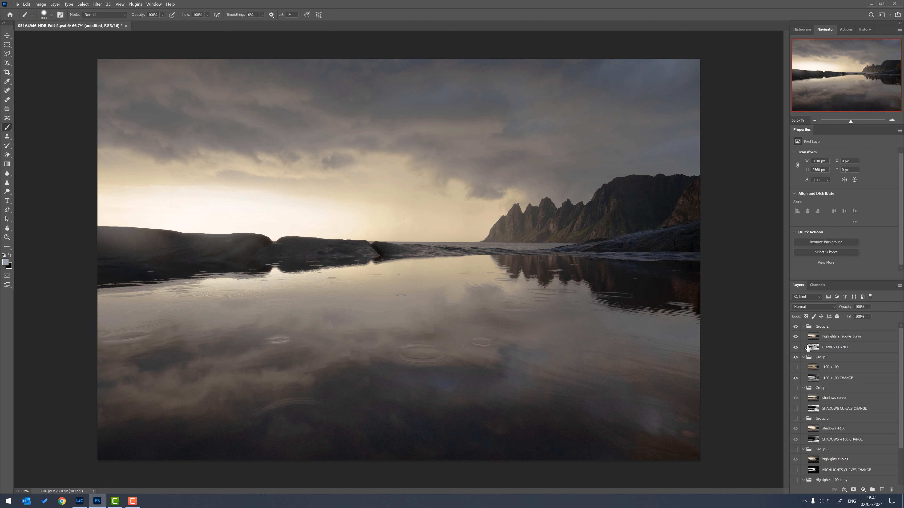
{"action": "left_click", "coordinate": [795, 337]}
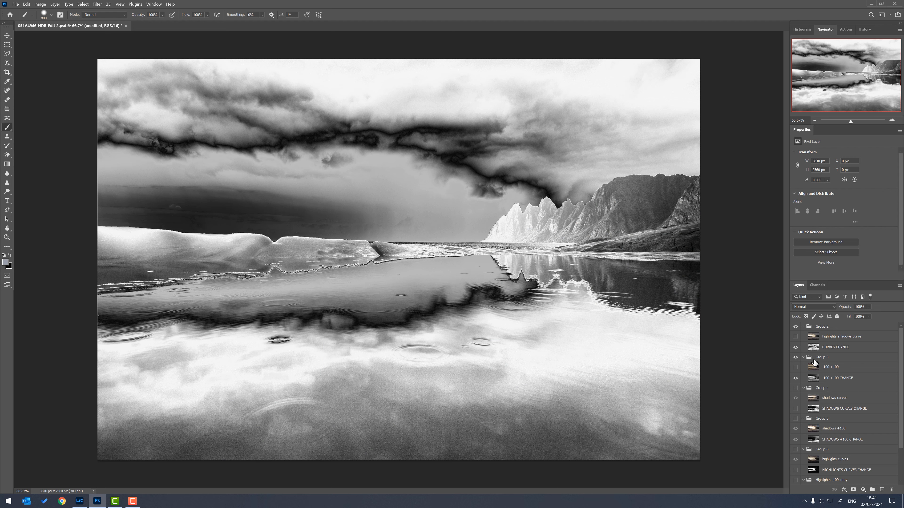
{"action": "left_click", "coordinate": [795, 337]}
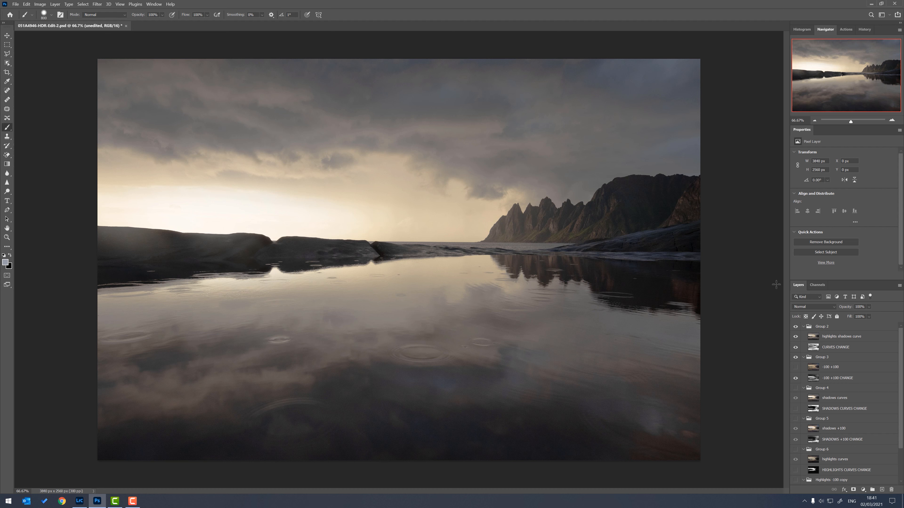
Hide Group 2 and compare the -100 +100 layer with the -100 +100 CHANGE difference map in Group 3
{"action": "left_click", "coordinate": [796, 368]}
{"action": "left_click", "coordinate": [795, 327]}
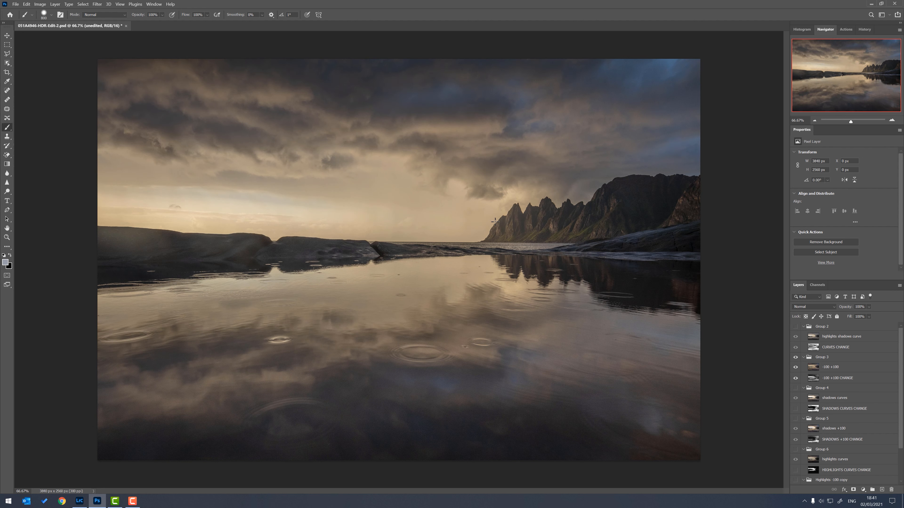
{"action": "left_click", "coordinate": [795, 378]}
{"action": "left_click", "coordinate": [796, 378]}
{"action": "left_click", "coordinate": [795, 367]}
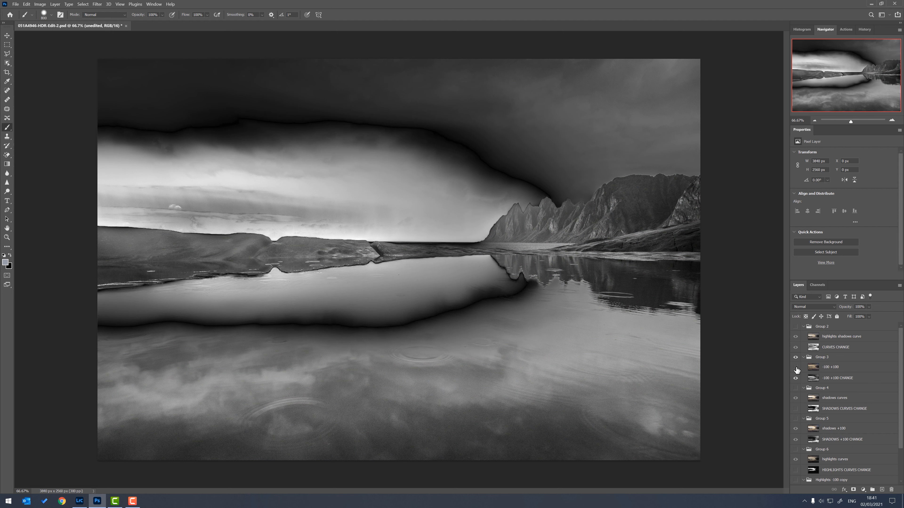
{"action": "left_click", "coordinate": [796, 369]}
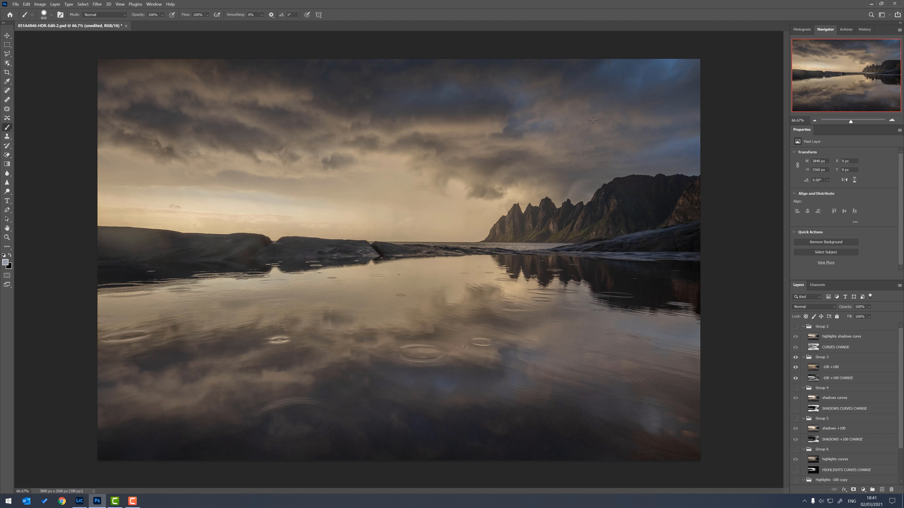
Zoom in to 200% on the mountains in the -100 +100 version to examine their detail, and zoom back out
{"action": "key", "text": "ctrl+plus"}
{"action": "key", "text": "ctrl+plus"}
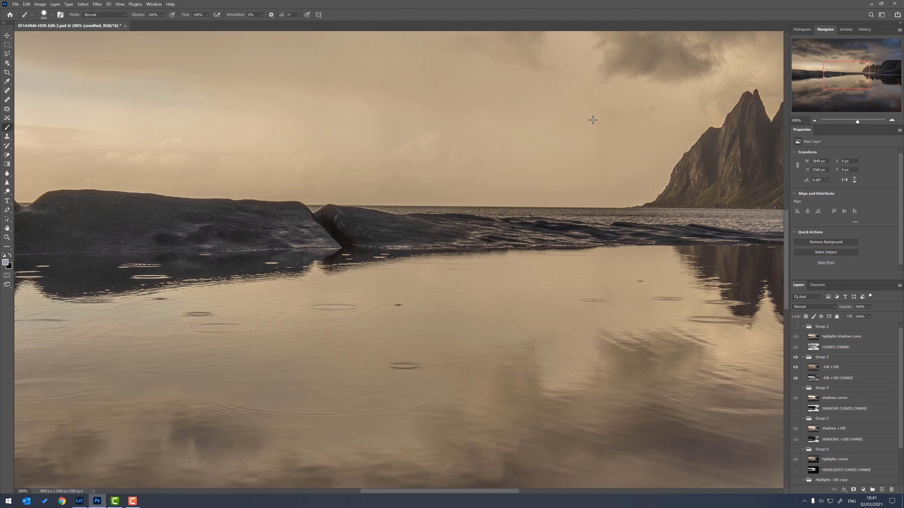
{"action": "left_click_drag", "start_coordinate": [762, 125], "coordinate": [457, 256]}
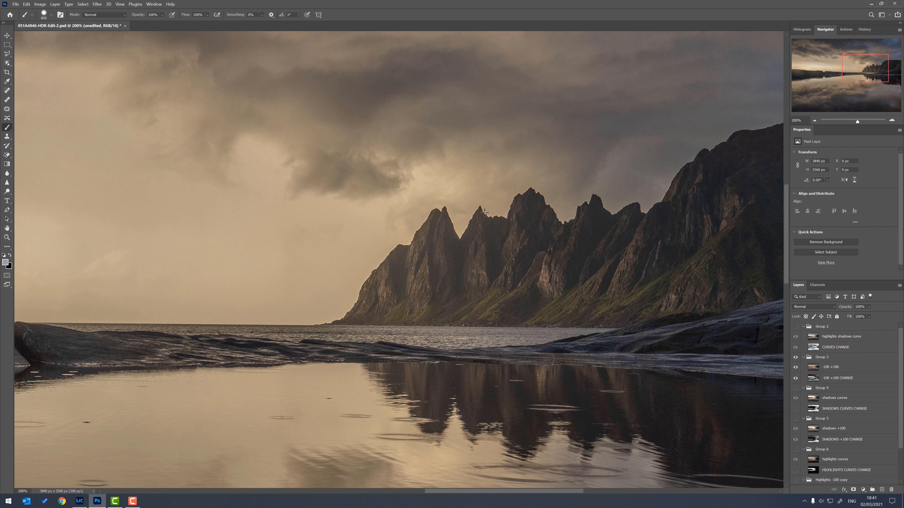
{"action": "mouse_move", "coordinate": [664, 253]}
{"action": "left_mouse_down"}
{"action": "mouse_move", "coordinate": [529, 277]}
{"action": "mouse_move", "coordinate": [651, 272]}
{"action": "left_mouse_up"}
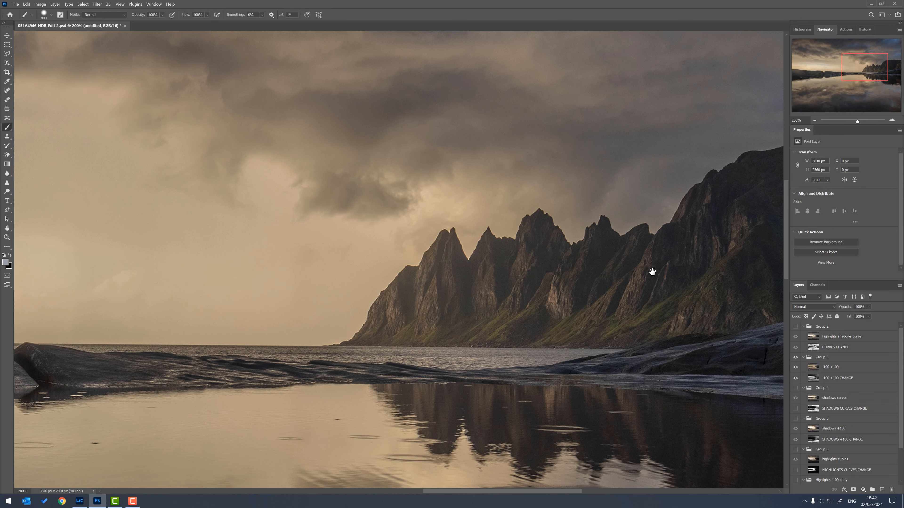
{"action": "key", "text": "ctrl+minus"}
{"action": "key", "text": "ctrl+minus"}
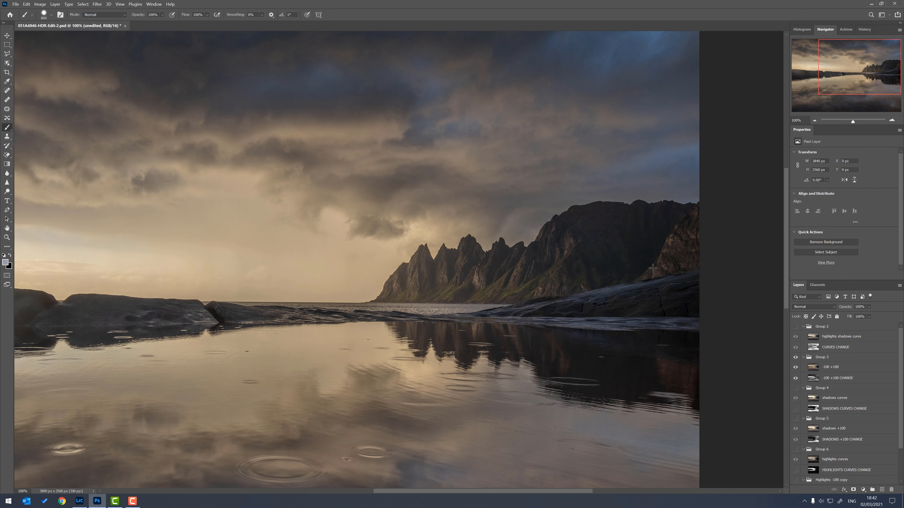